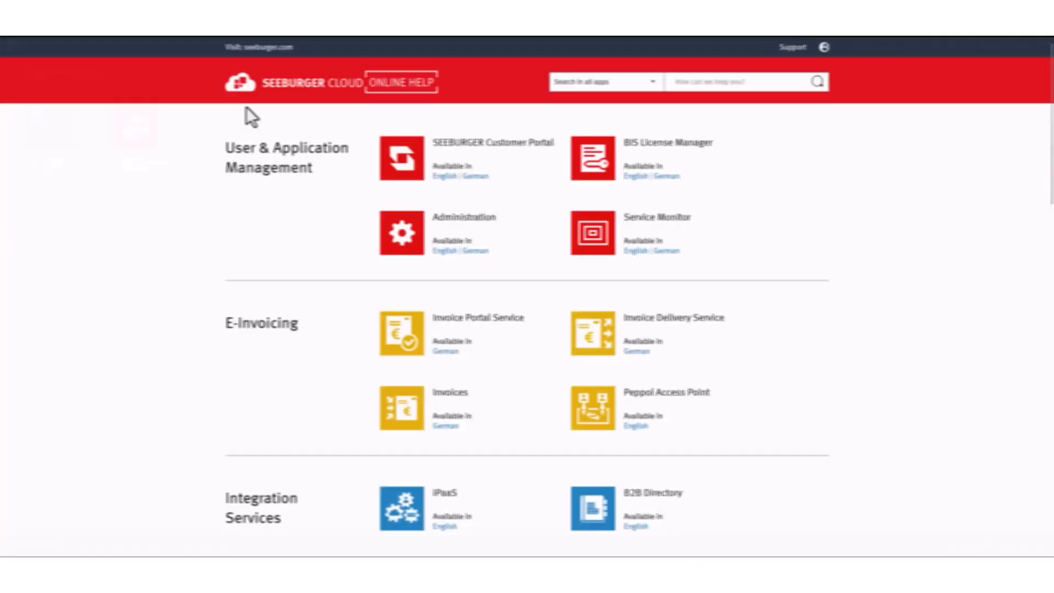
Open the English Cloud Integration MS User management help and highlight the administrators-only UMS note.
scroll(330, 225, "down", 5)
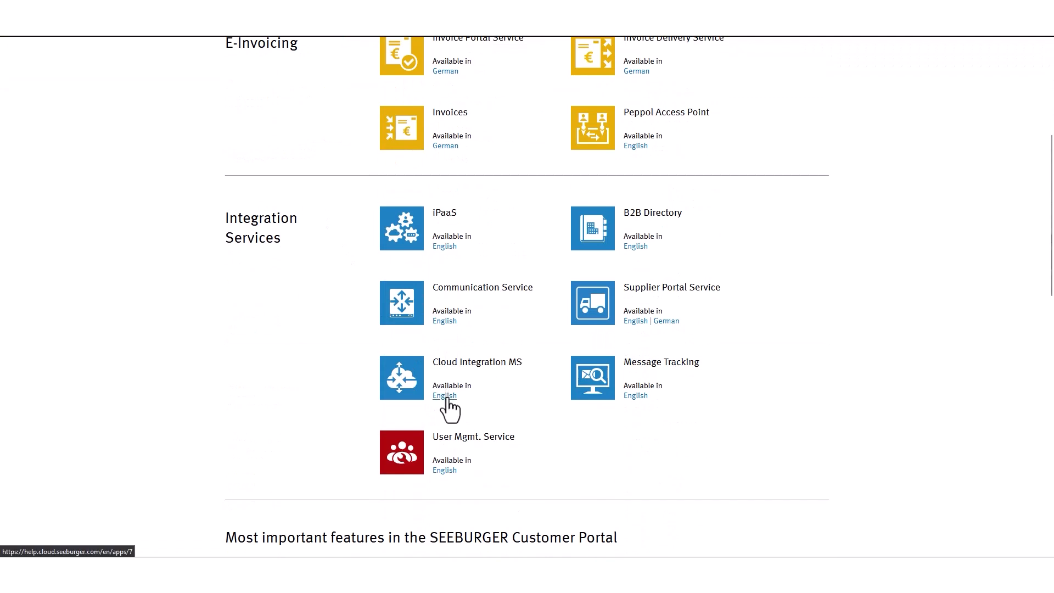
left_click(446, 398)
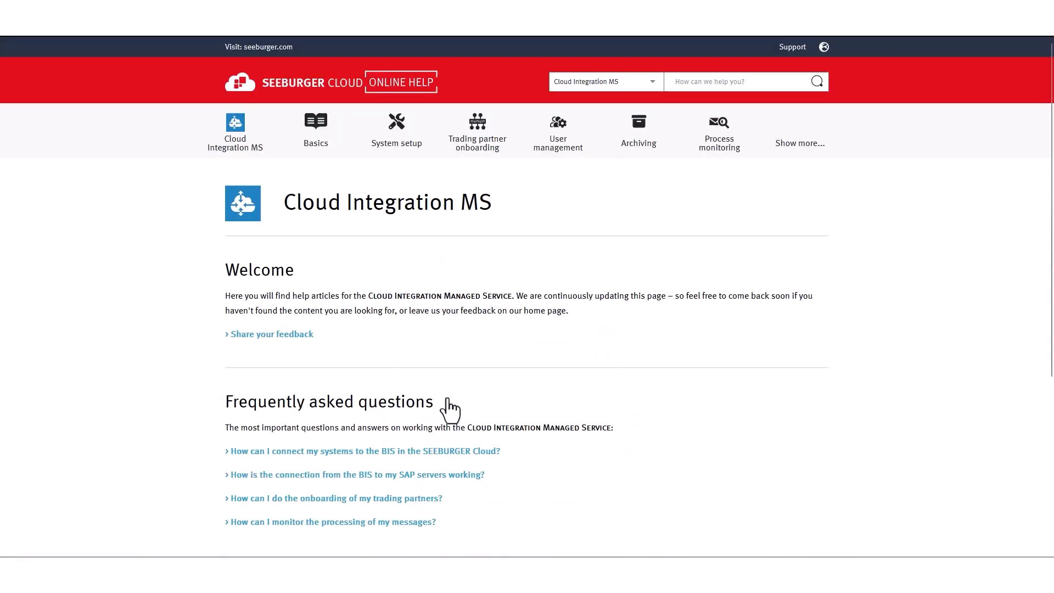
left_click(560, 146)
scroll(554, 377, "down", 2)
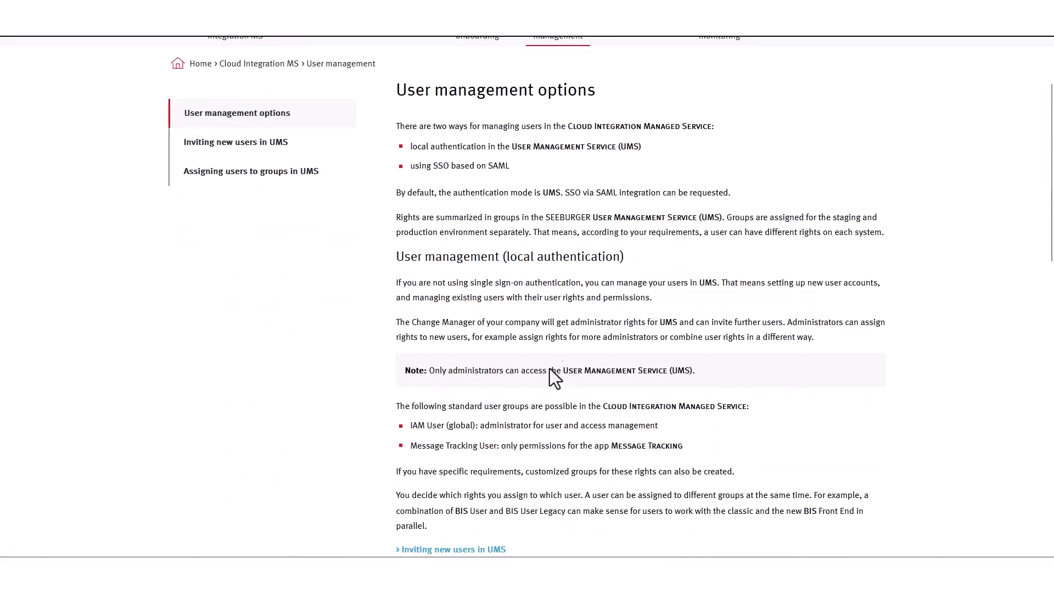
left_click_drag(419, 410, 714, 407)
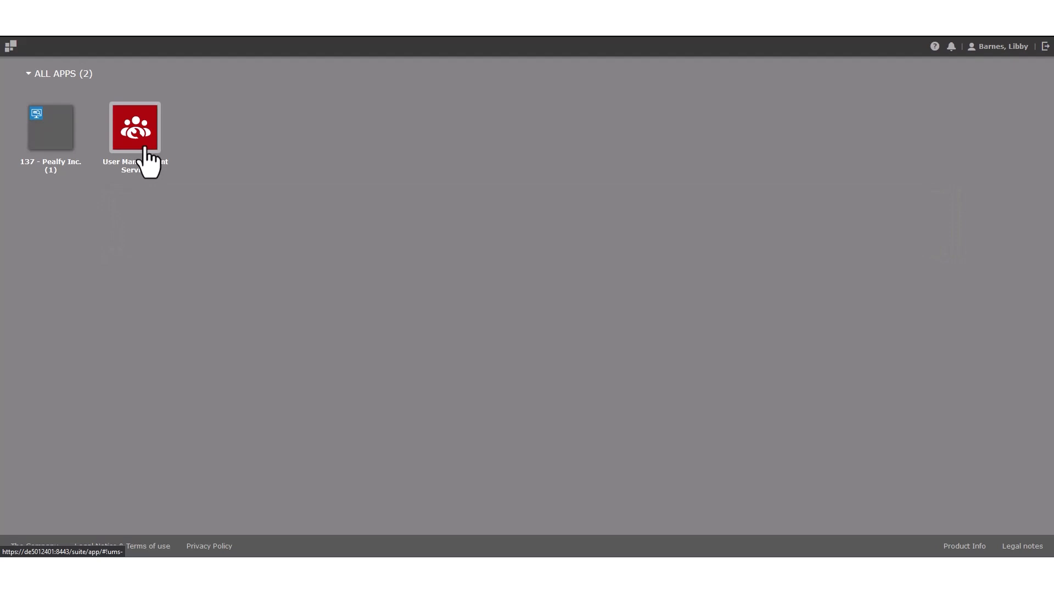
Open User Management Service and create a new account without a template.
left_click(135, 132)
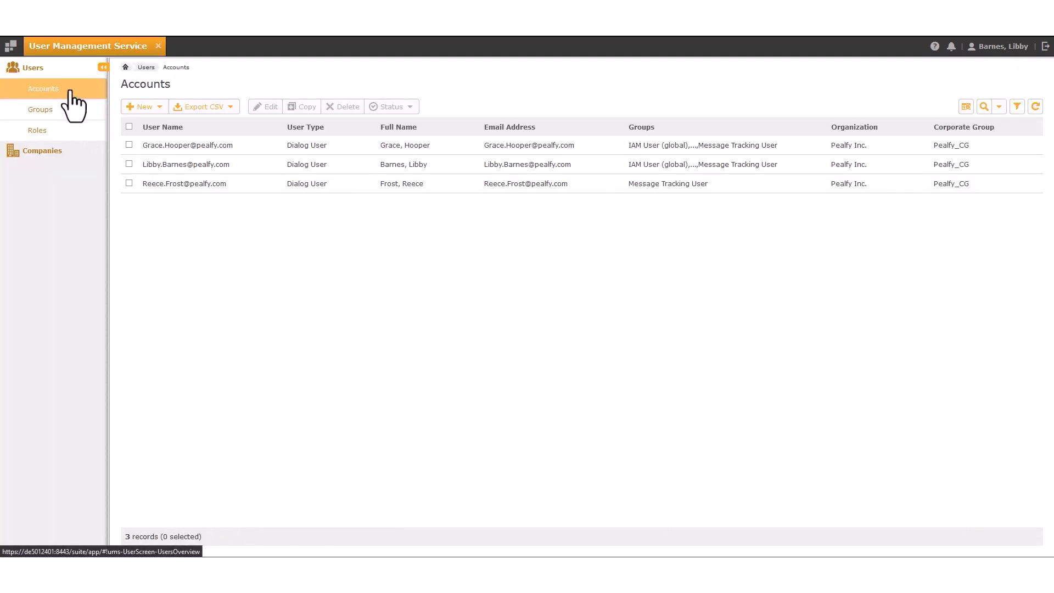
left_click(160, 108)
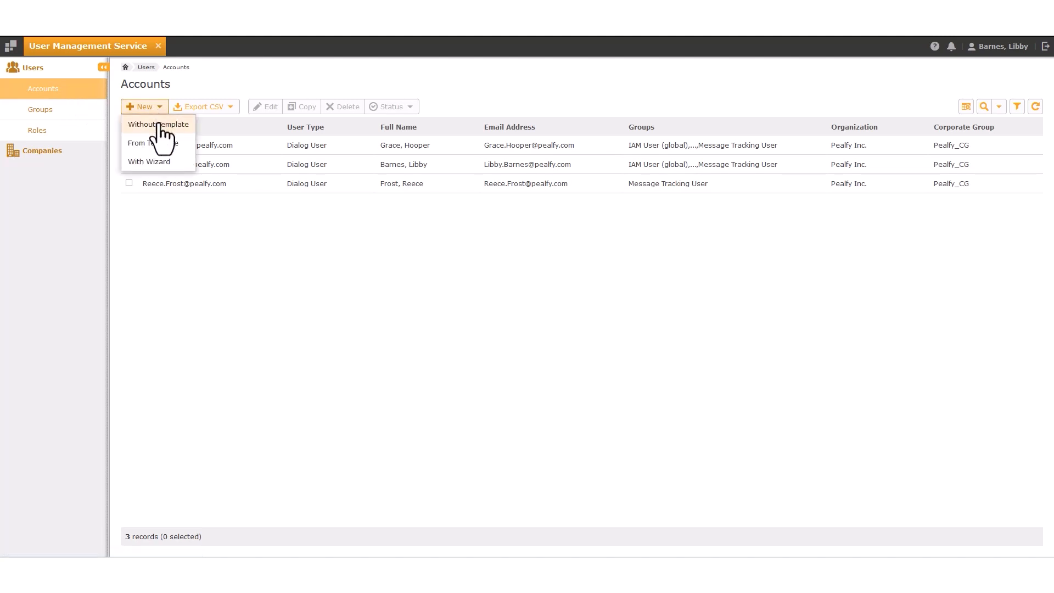
left_click(159, 125)
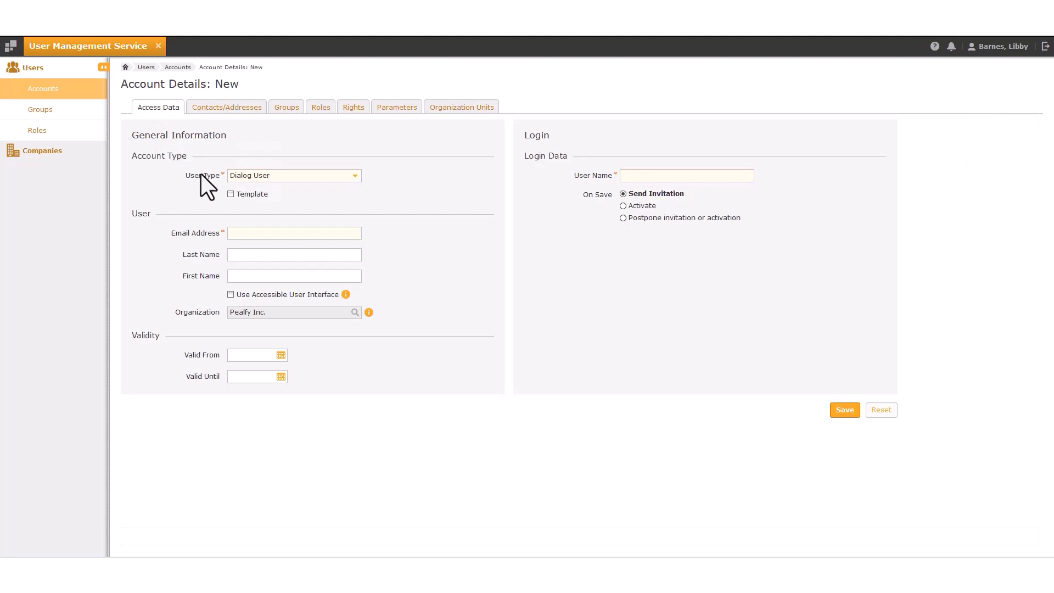
Keep Dialog User as the type and enter the new user's e-mail address, last name and first name.
left_click(356, 177)
left_click(357, 188)
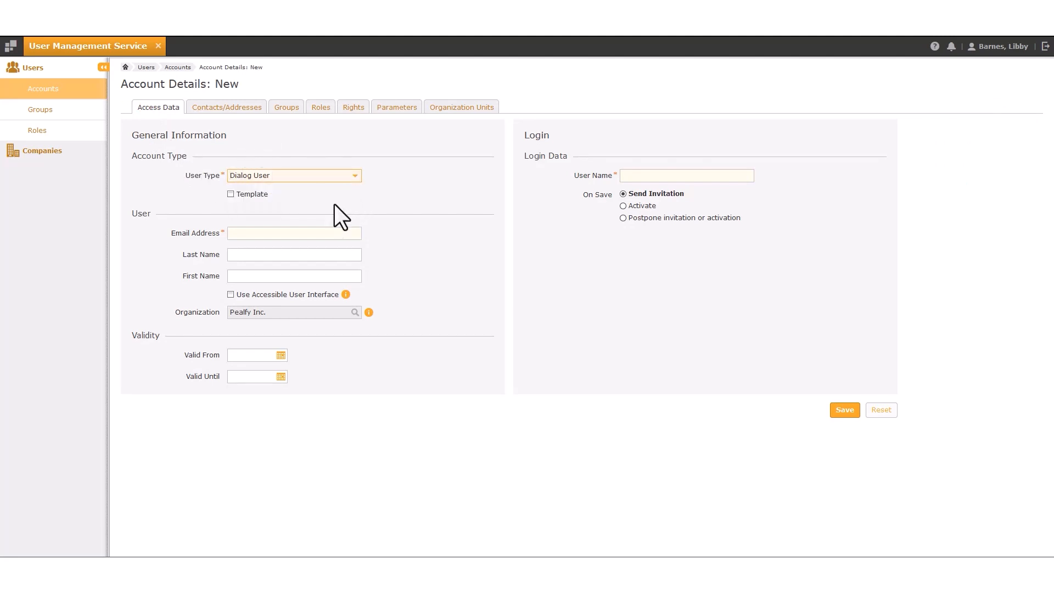
left_click(316, 233)
left_click(330, 256)
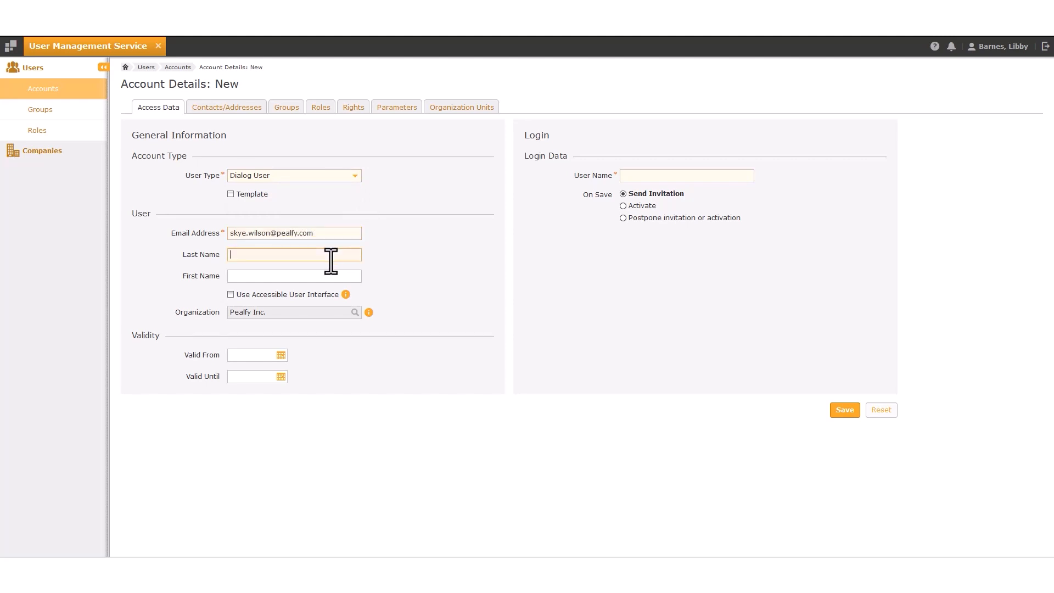
key("Tab")
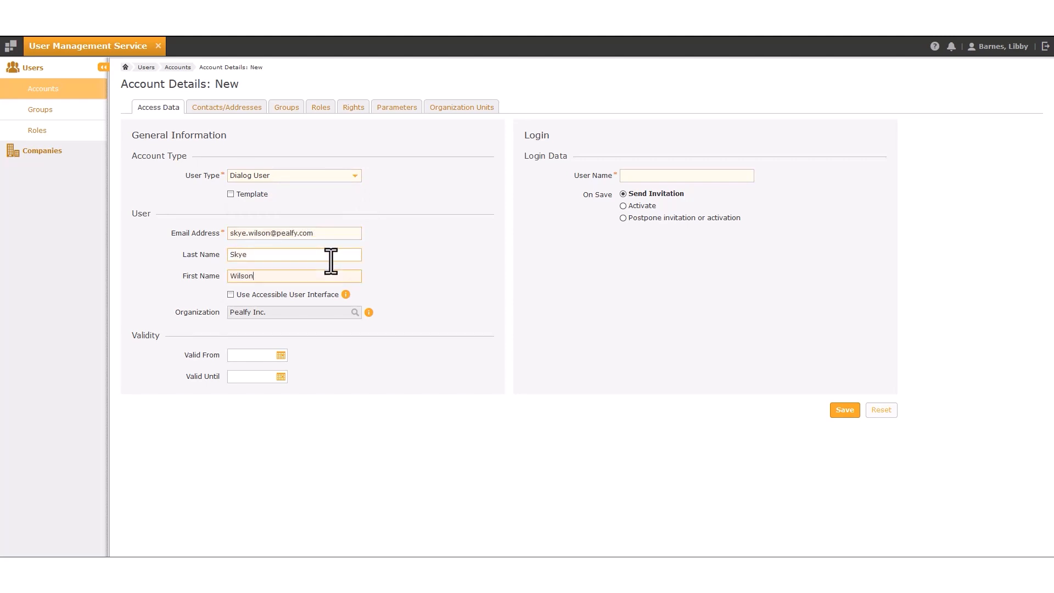
Set Valid From to 07/25/2024, enter the e-mail address as user name, and save with invitation.
left_click(281, 355)
left_click(309, 436)
left_click(633, 176)
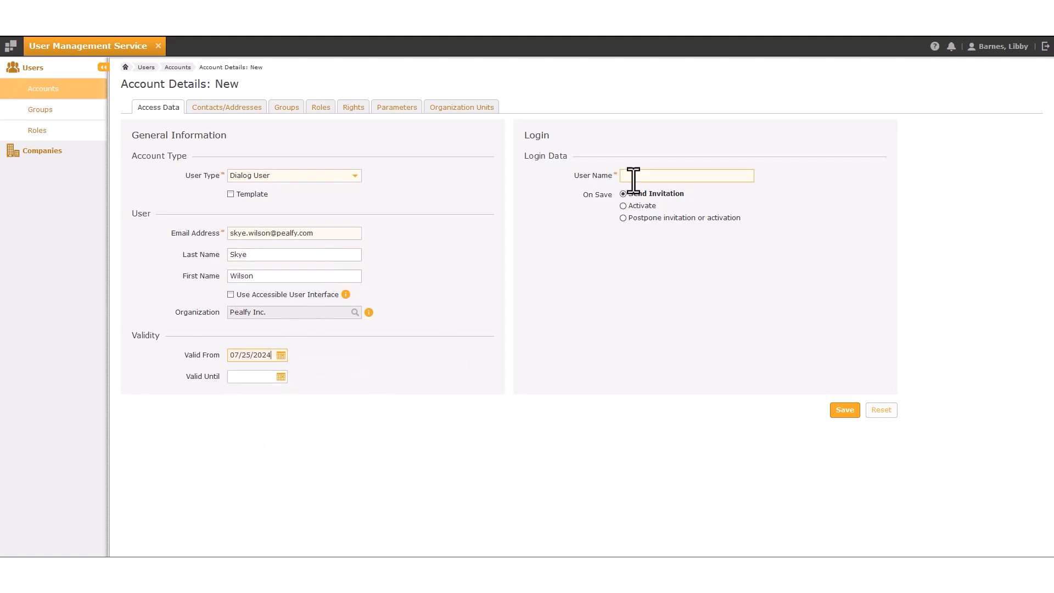
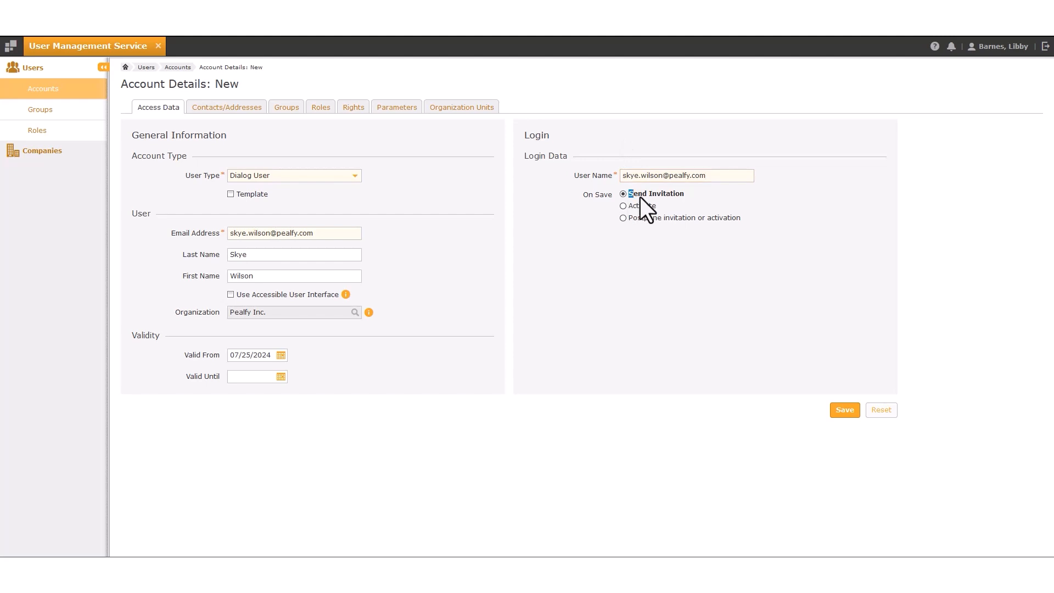
left_click(844, 410)
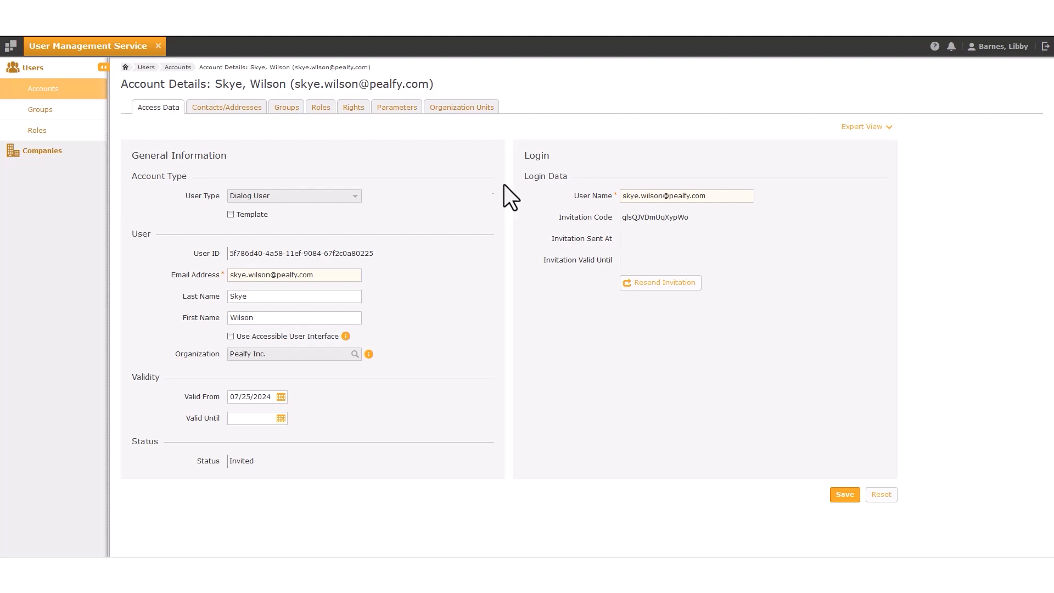
Add the Message Tracking User group to the new account's Groups.
left_click(294, 112)
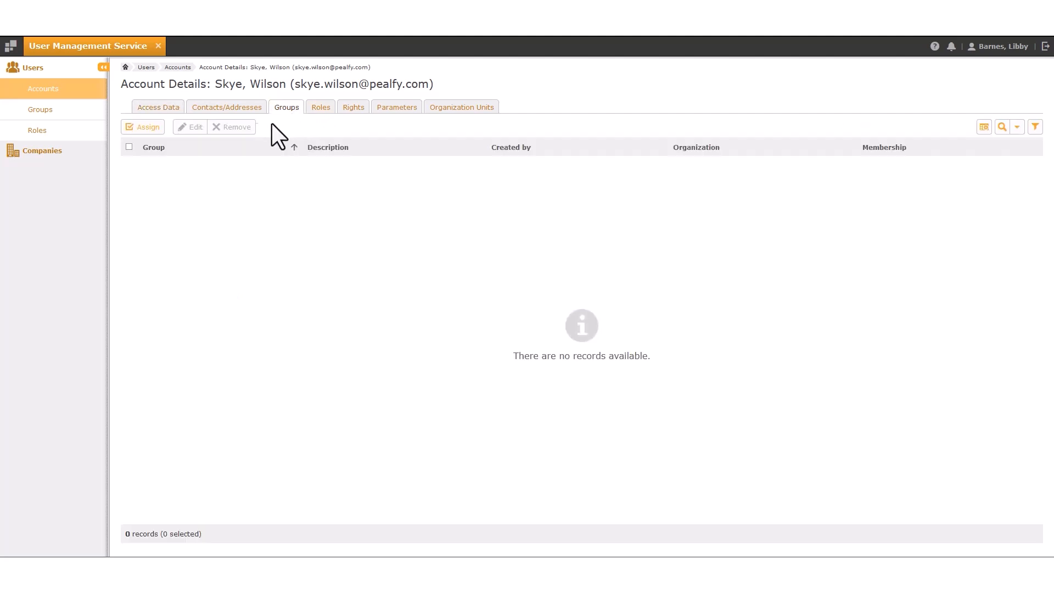
left_click(156, 131)
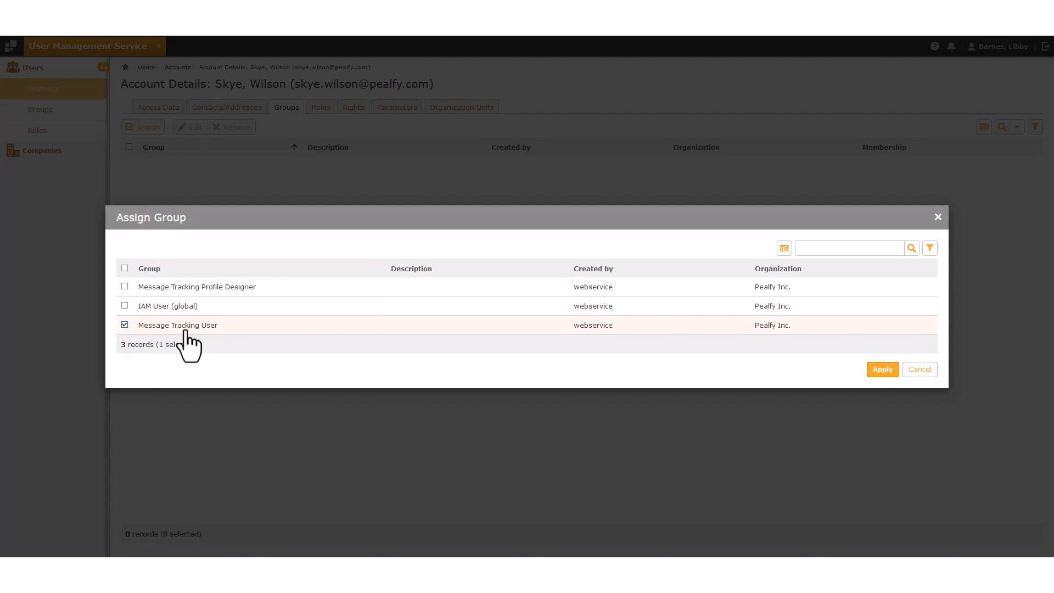
left_click(883, 370)
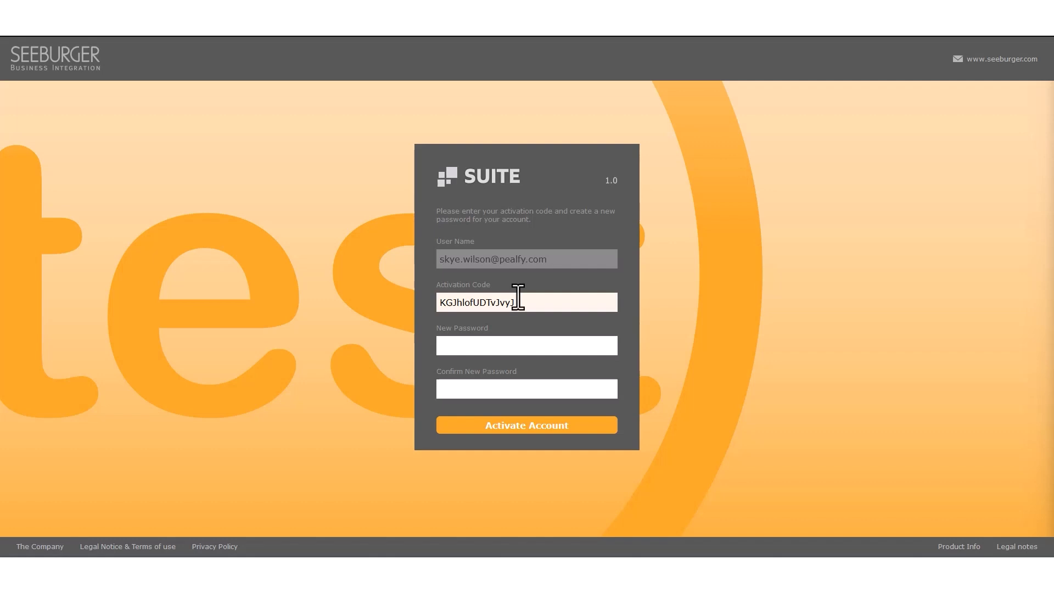
Activate the account with a new password and set the Statistics Date Range to This Month.
left_click(518, 345)
type("•••••••••••")
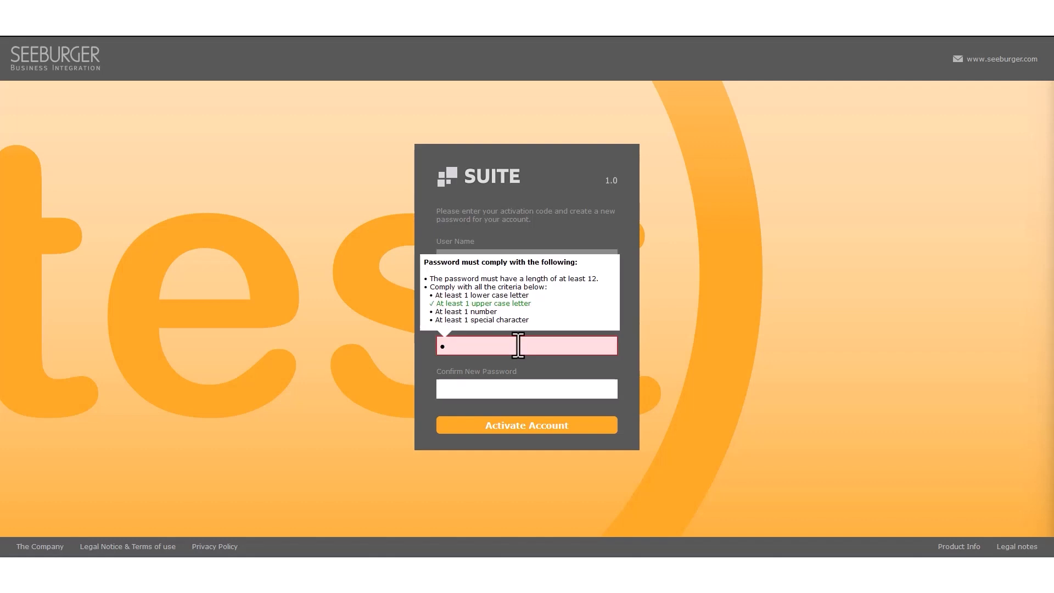
key("Tab")
type("•••••••••••")
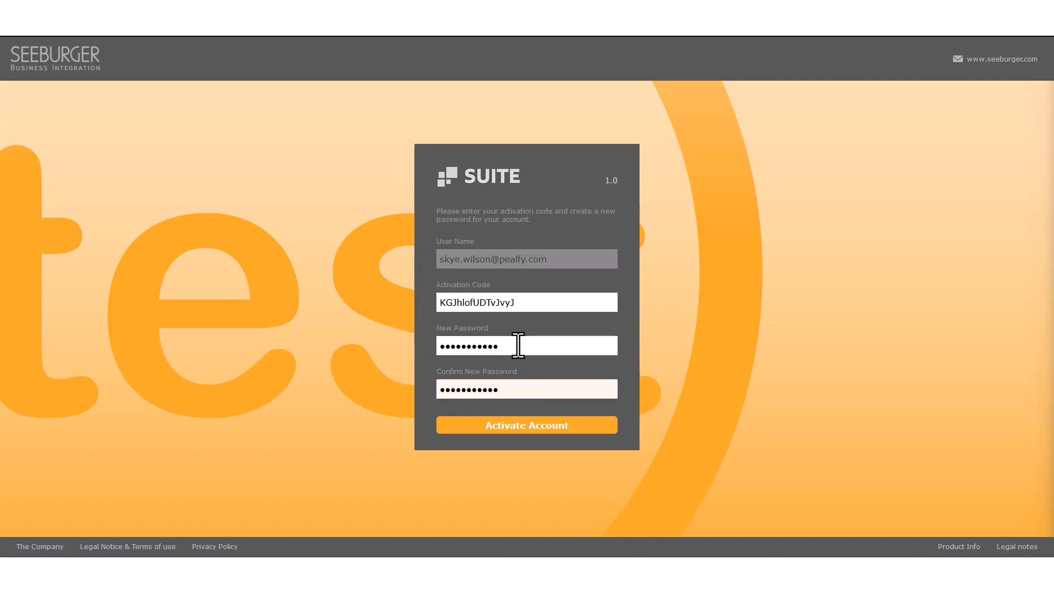
left_click(554, 432)
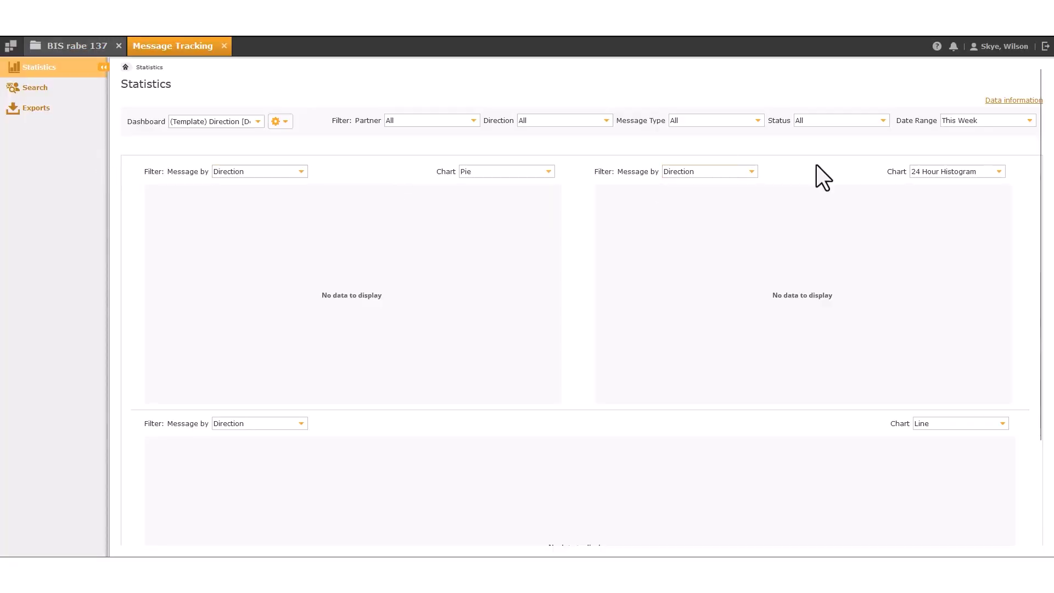
left_click(1021, 120)
left_click(974, 162)
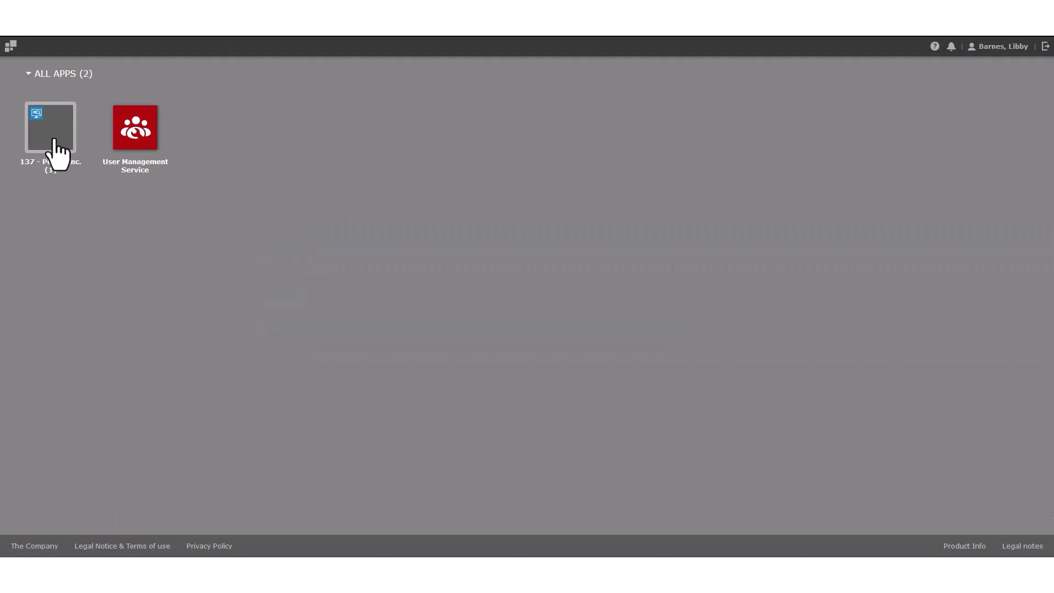
In Message Tracking's Profile Designer, import the AdvancedSearch profile from its XML file.
left_click(55, 142)
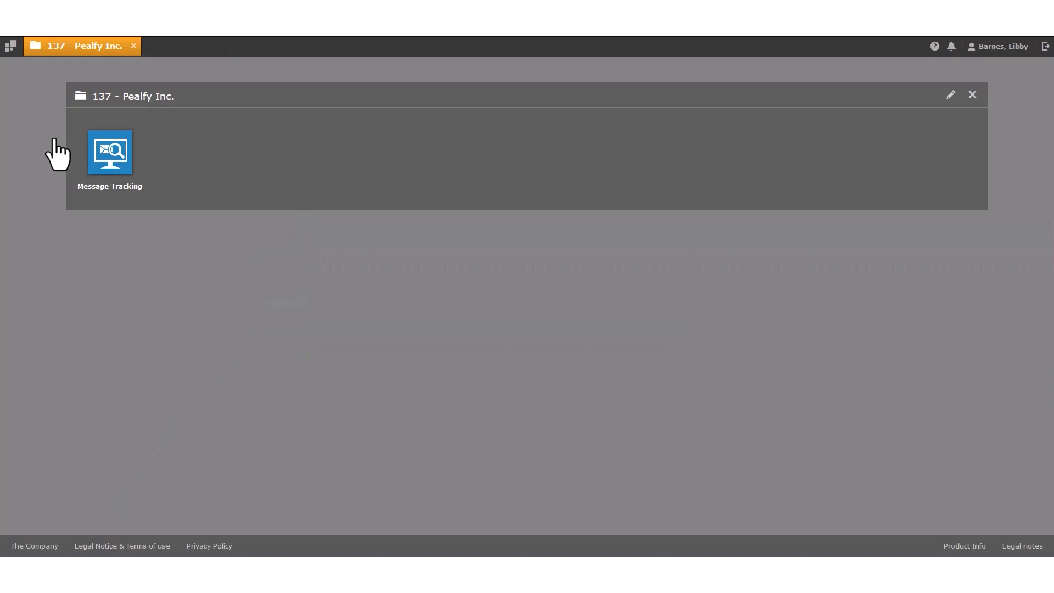
left_click(111, 154)
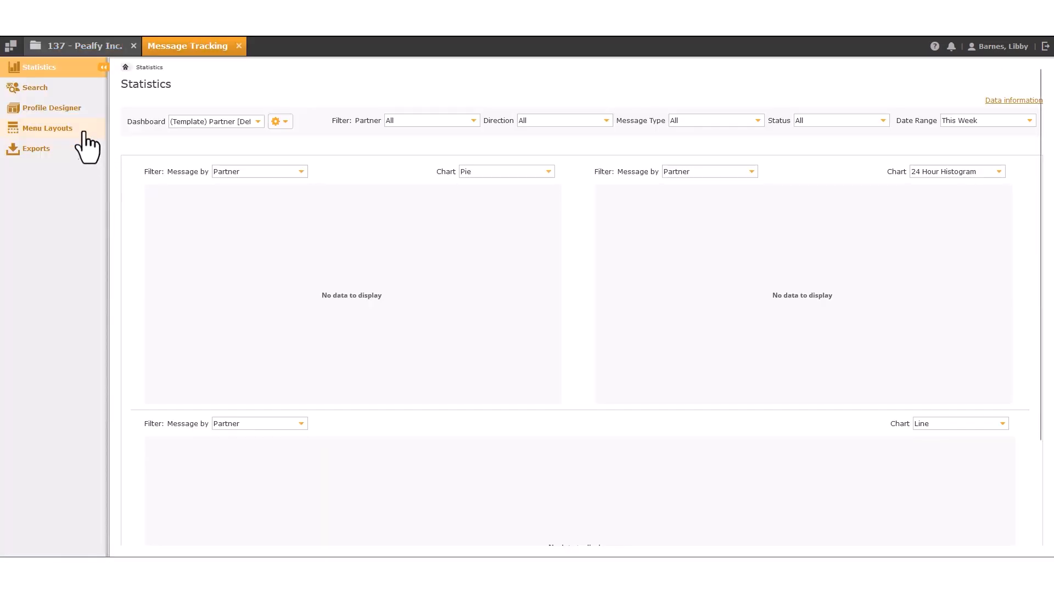
left_click(73, 109)
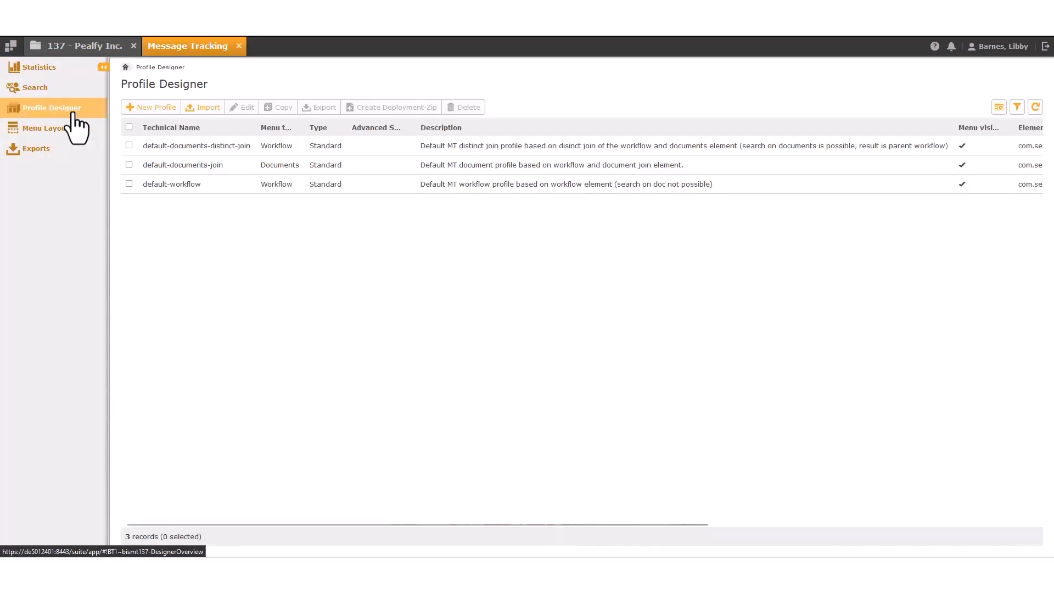
left_click(193, 107)
left_click(242, 449)
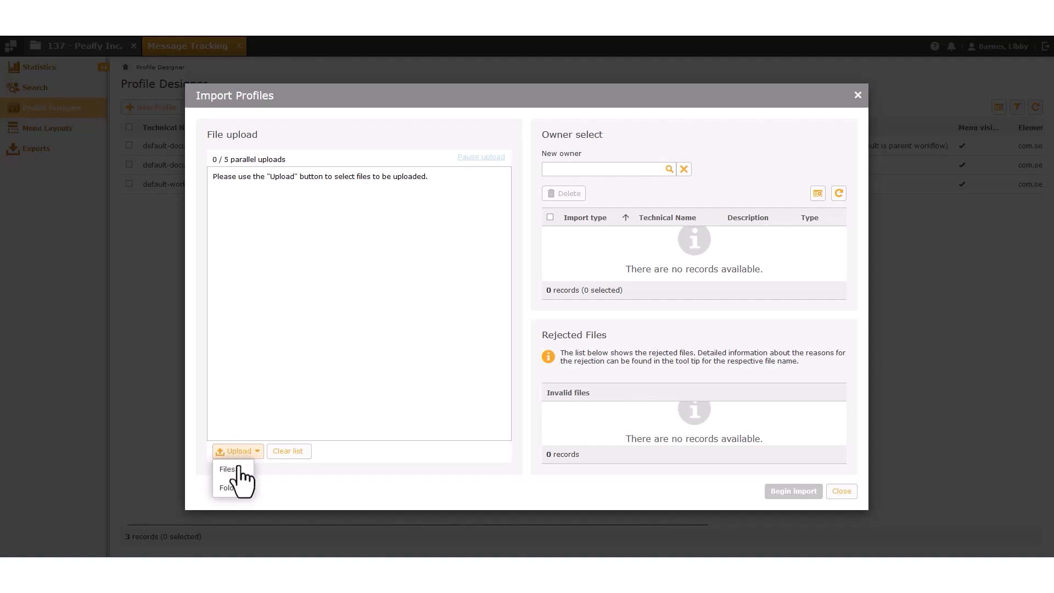
left_click(236, 478)
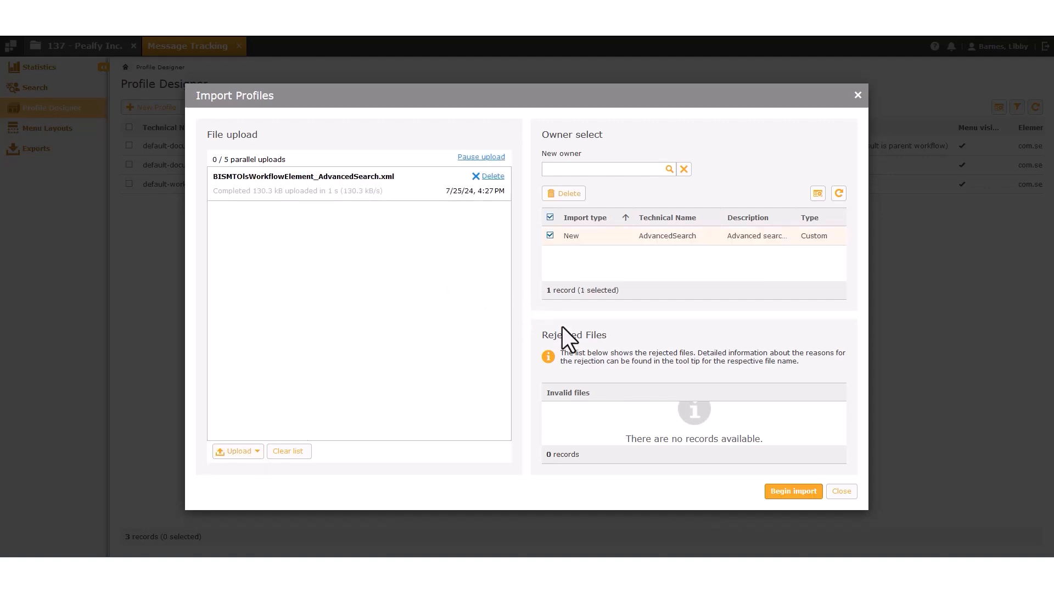
left_click(791, 492)
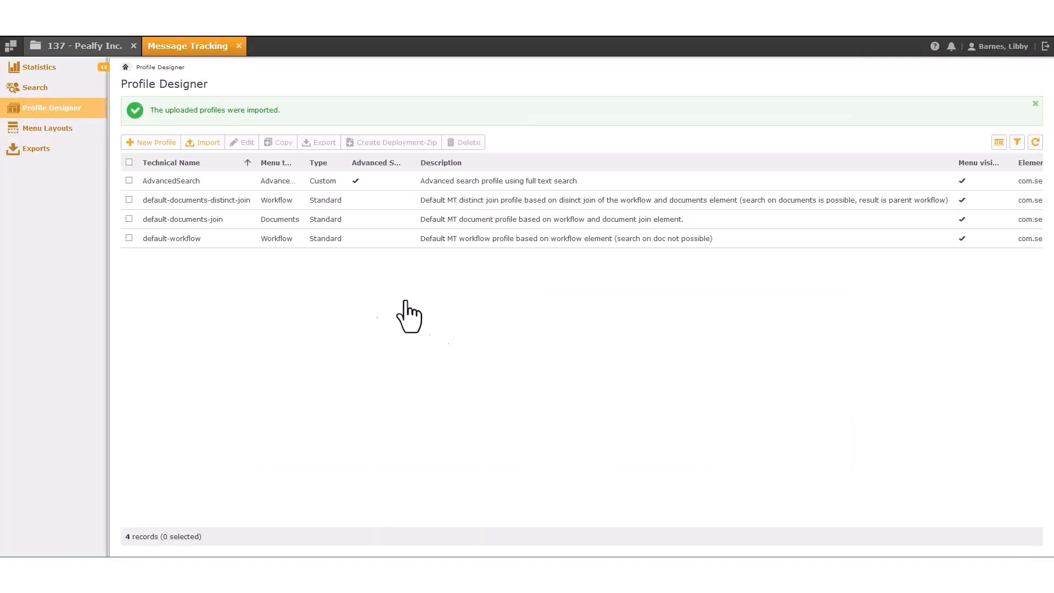
Select the imported AdvancedSearch profile, then return to User Management Service.
left_click_drag(145, 183, 196, 183)
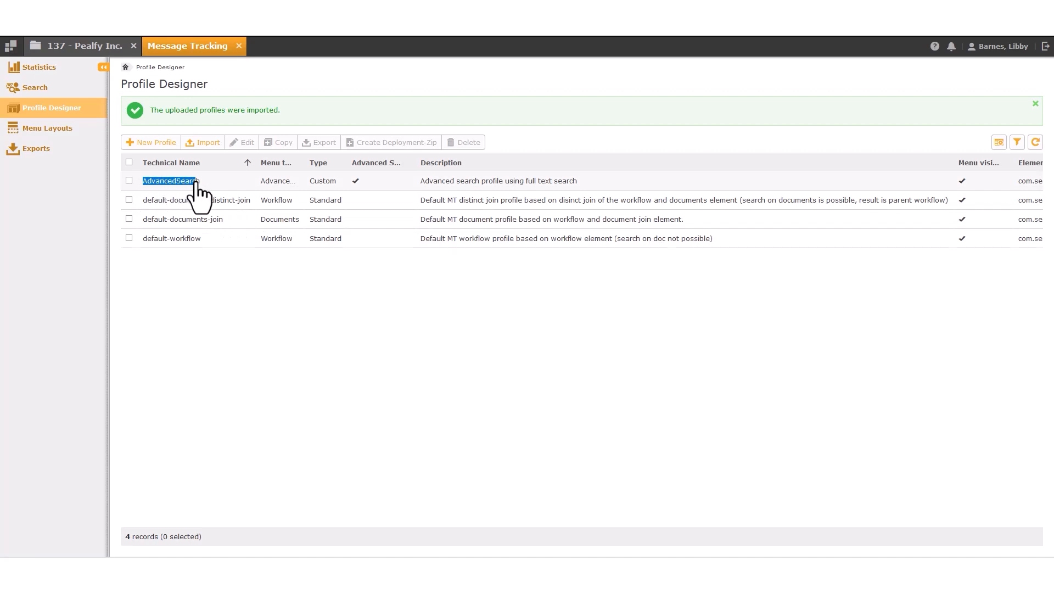
left_click(195, 184)
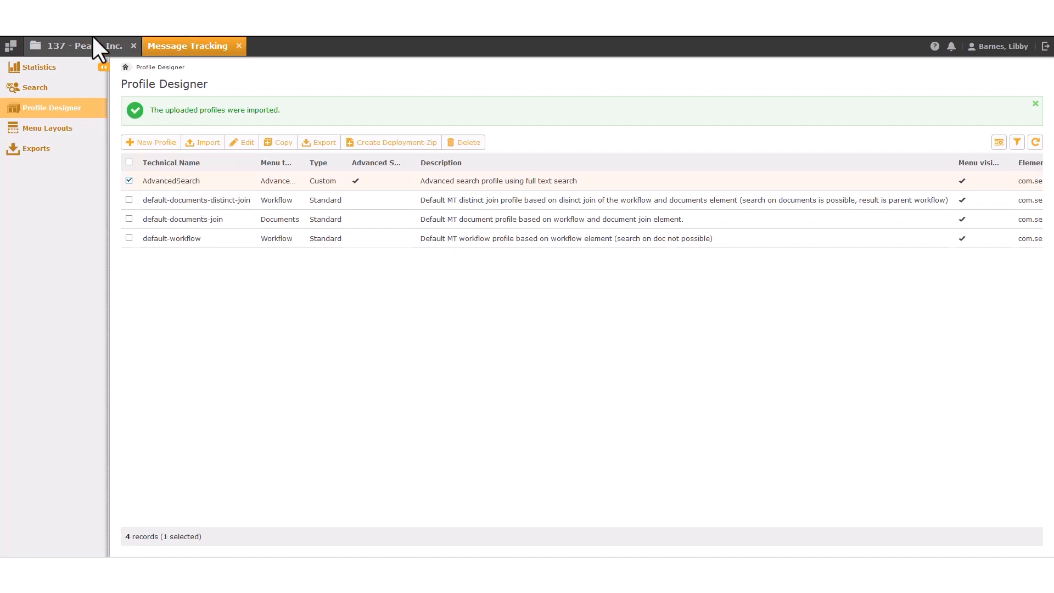
left_click(10, 46)
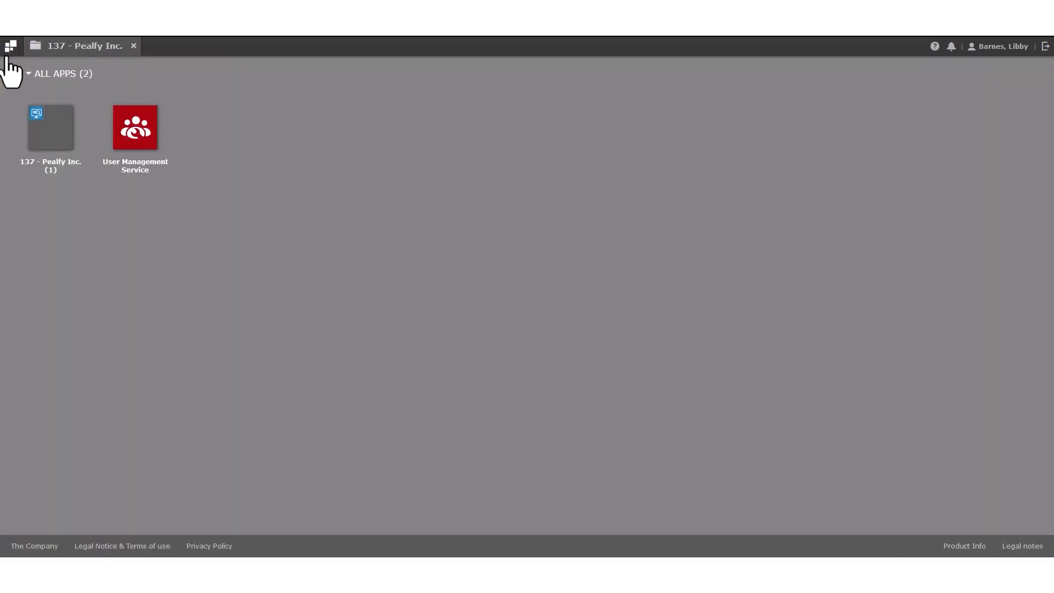
left_click(114, 141)
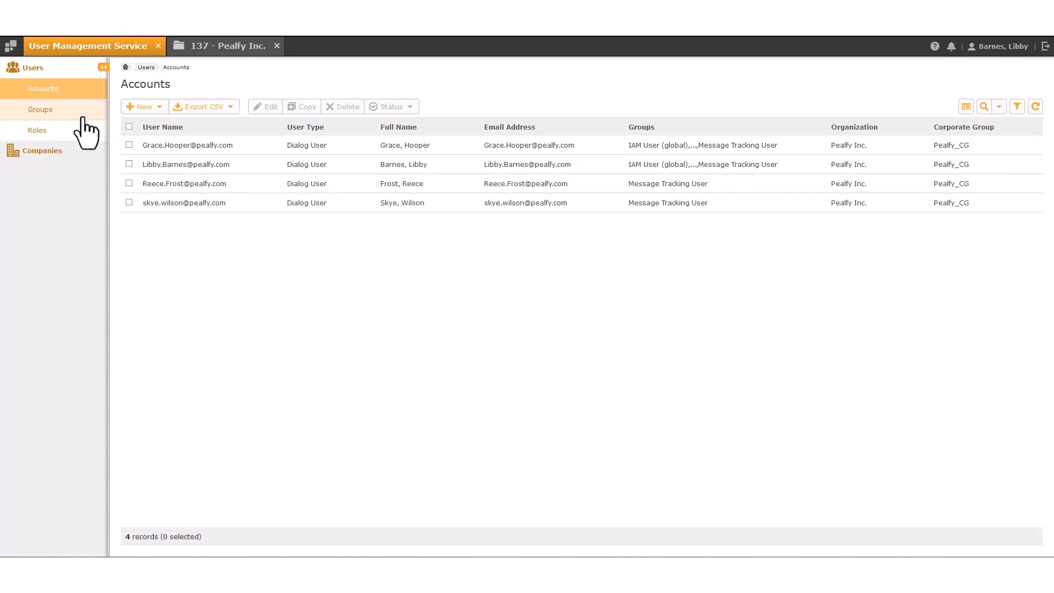
Assign the access [AdvancedSearch] role on the Message Tracking User group's Roles tab.
left_click(83, 110)
double_click(171, 187)
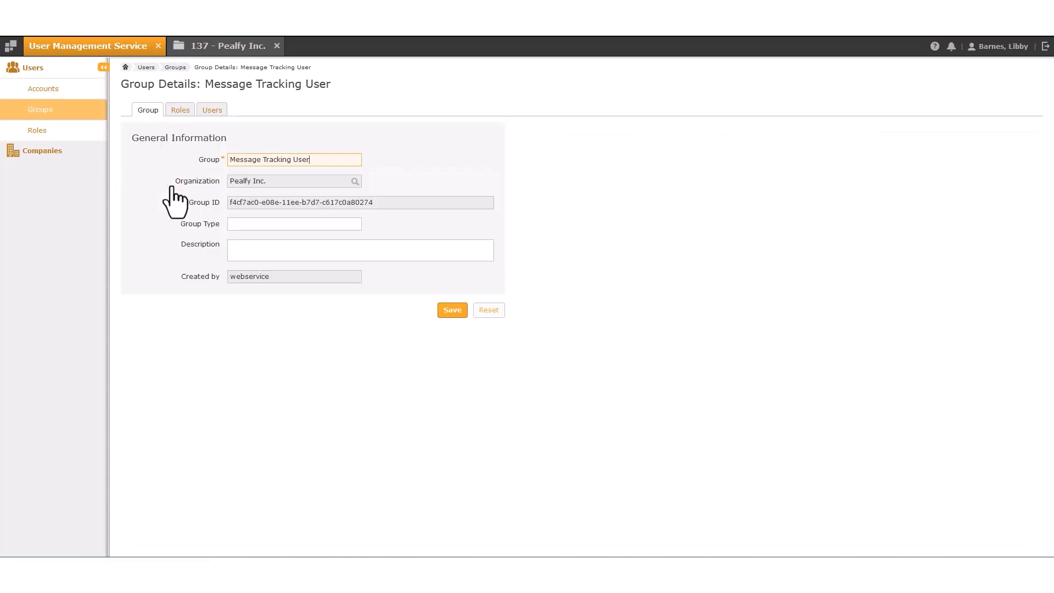
left_click(179, 112)
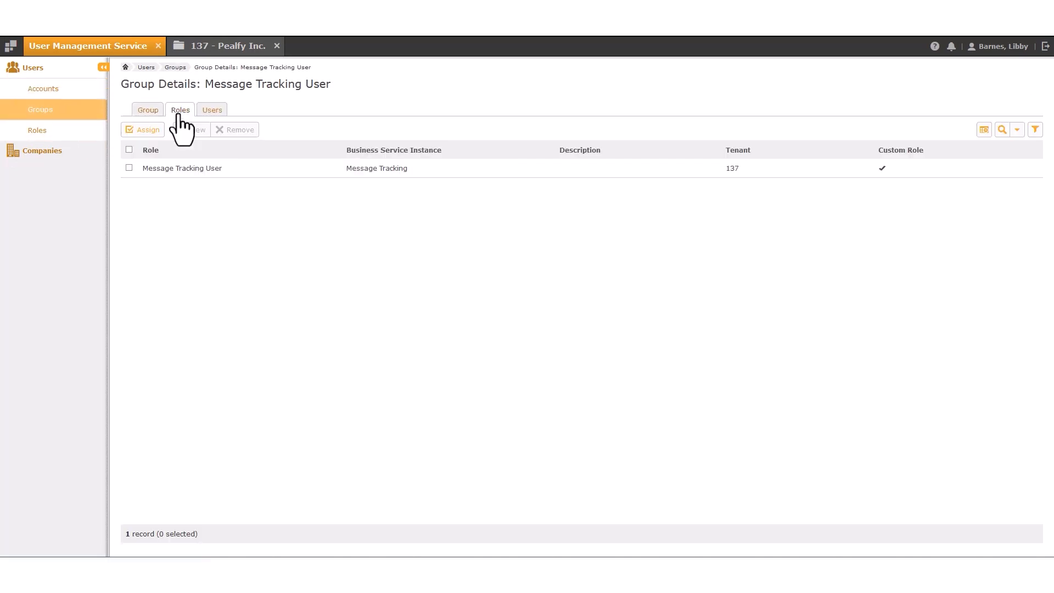
left_click(147, 133)
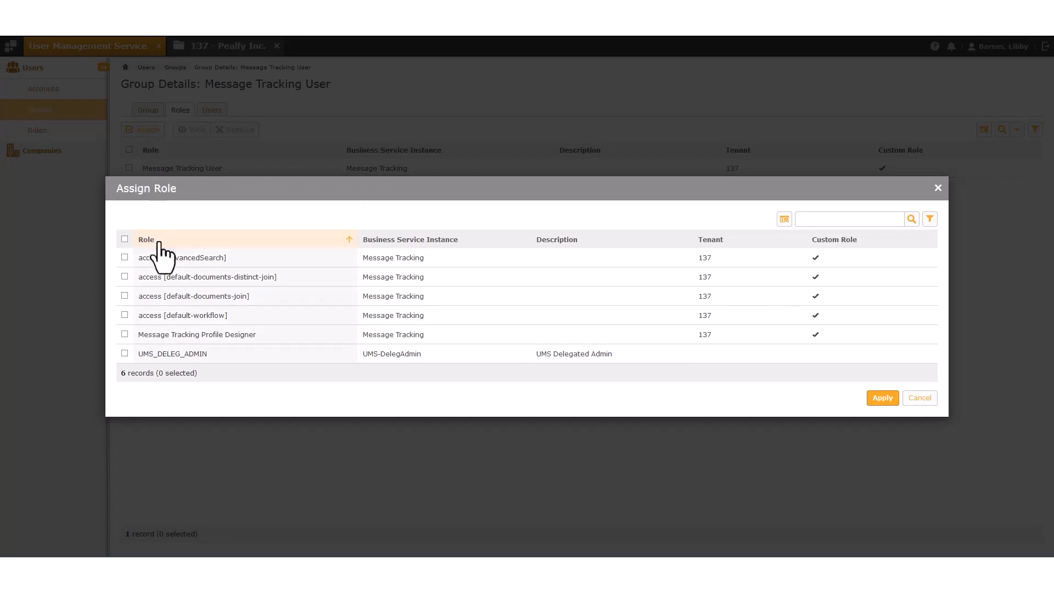
left_click_drag(163, 260, 224, 269)
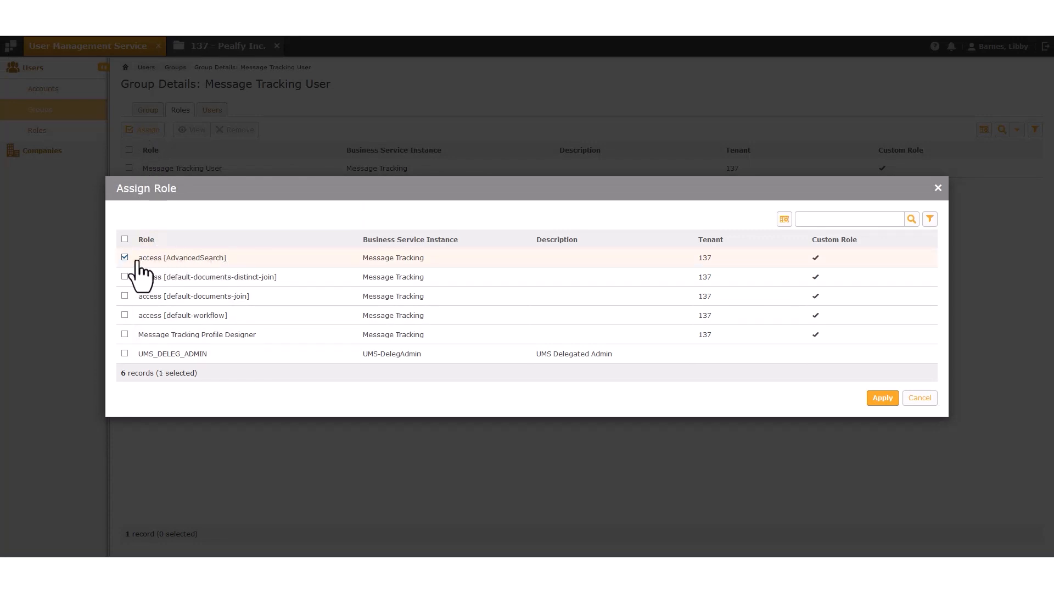
left_click(883, 398)
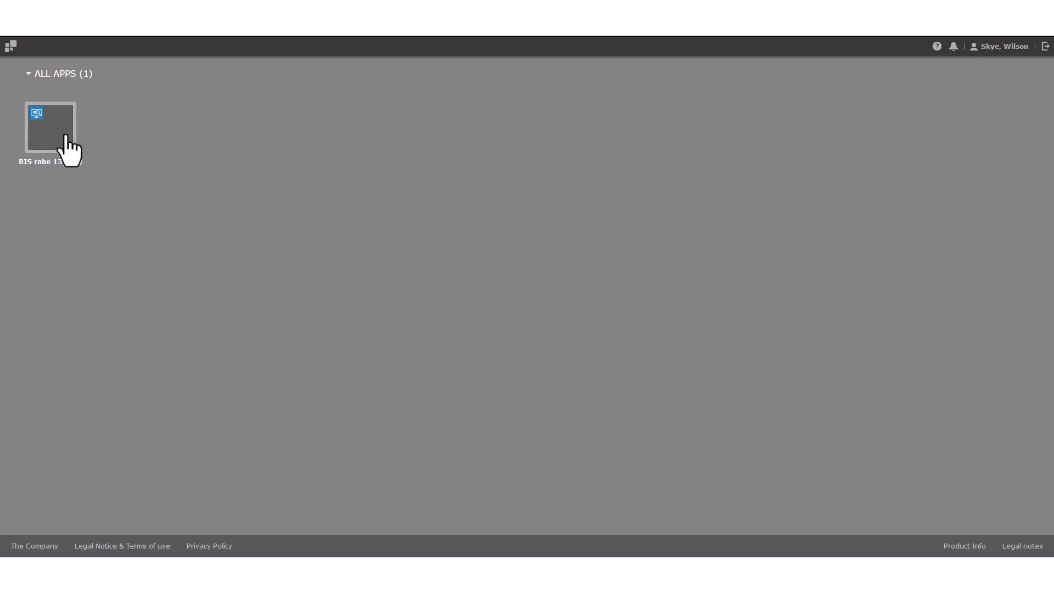
From the BIS rabe 137 folder, run an Advanced Search in Message Tracking with no conditions.
left_click(62, 138)
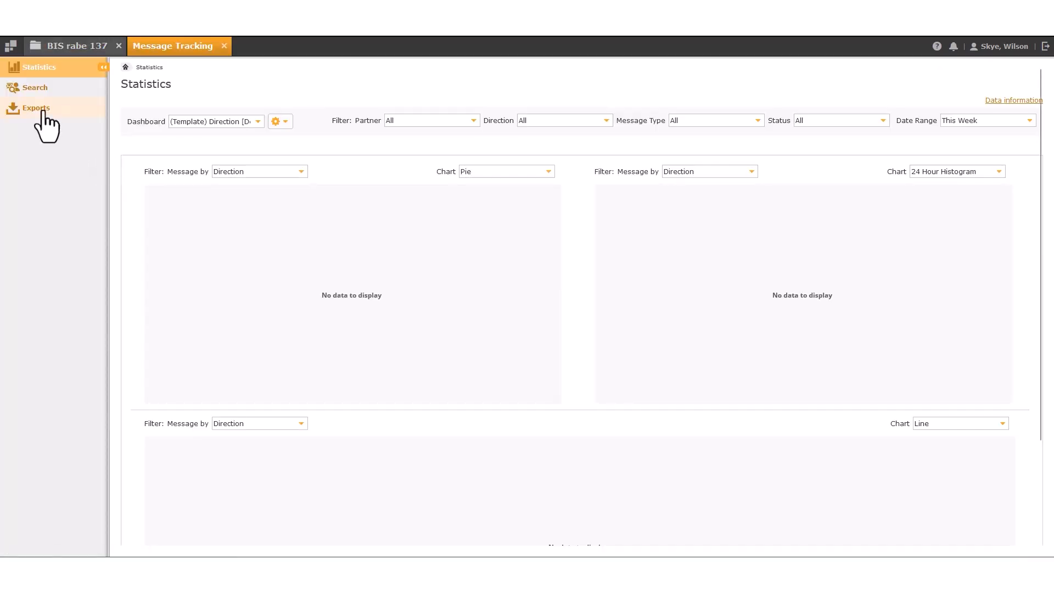
left_click(44, 89)
left_click(63, 112)
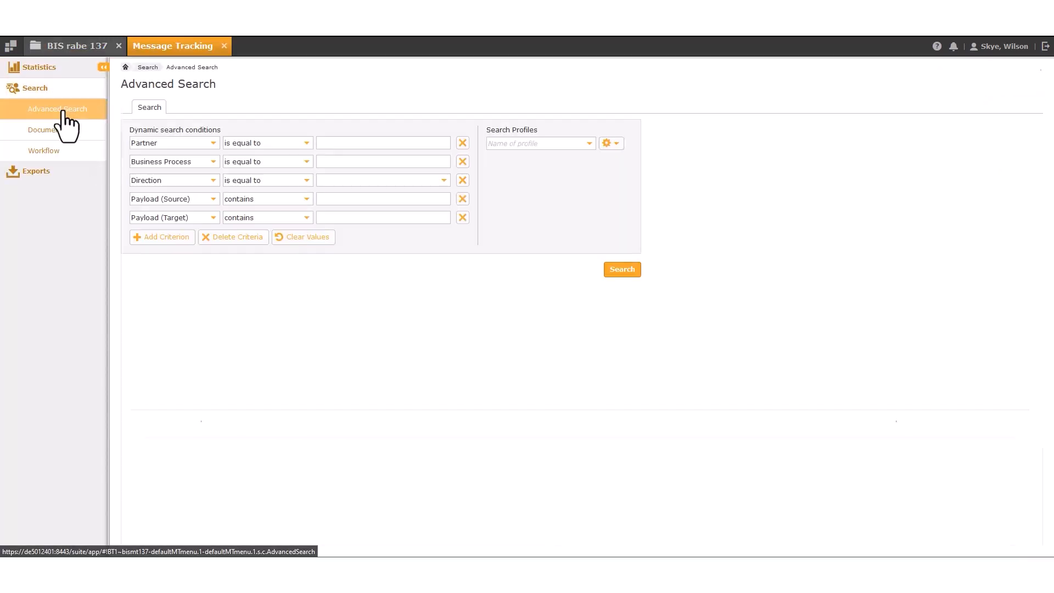
left_click(621, 271)
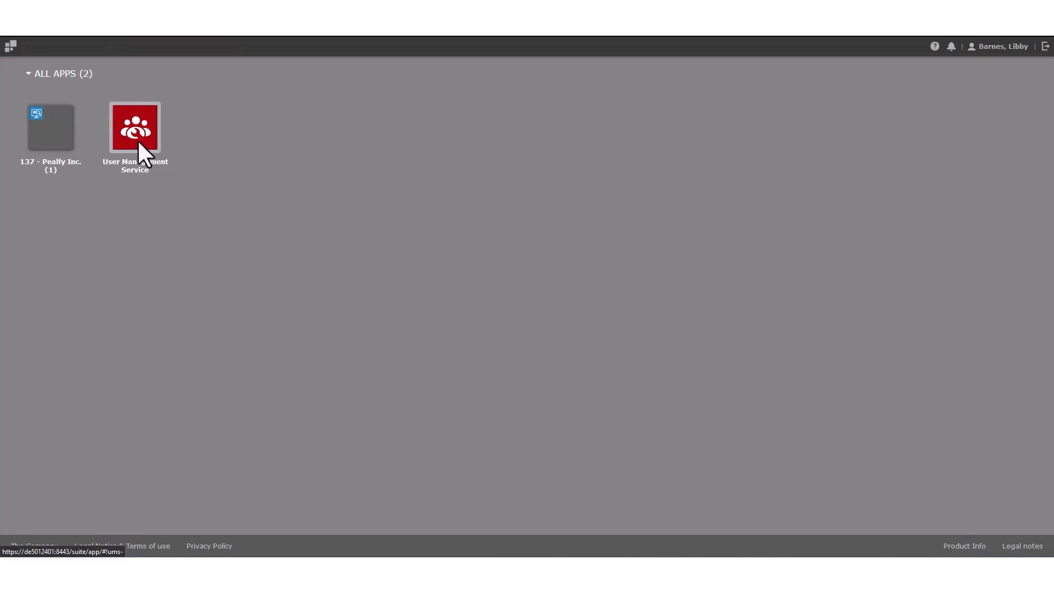
Open the Pealfy Inc. organization under Companies > Organizations and view its Codes tab.
left_click(137, 135)
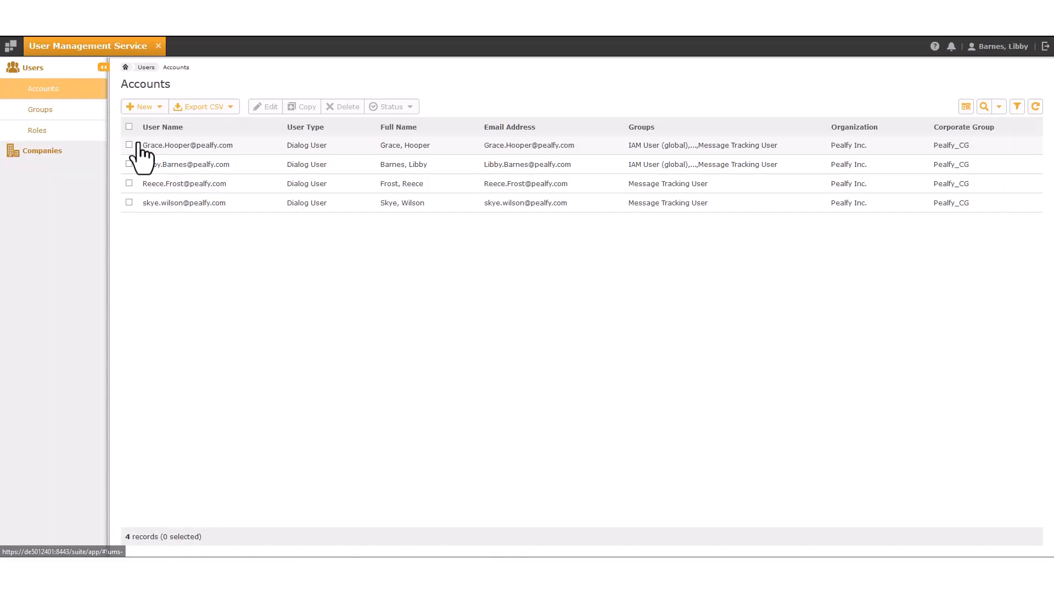
left_click(62, 152)
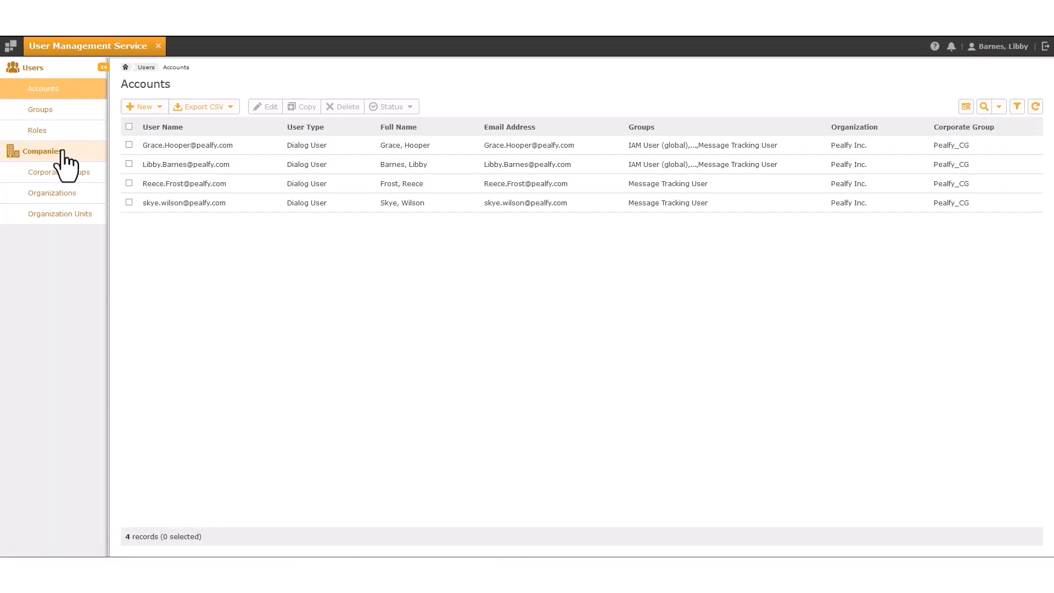
left_click(75, 198)
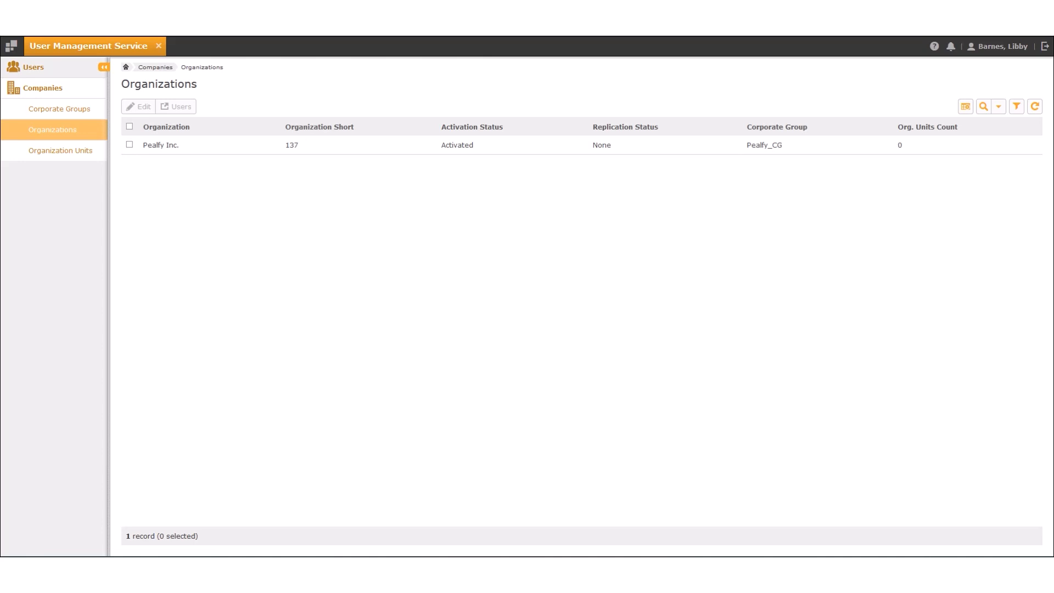
double_click(165, 150)
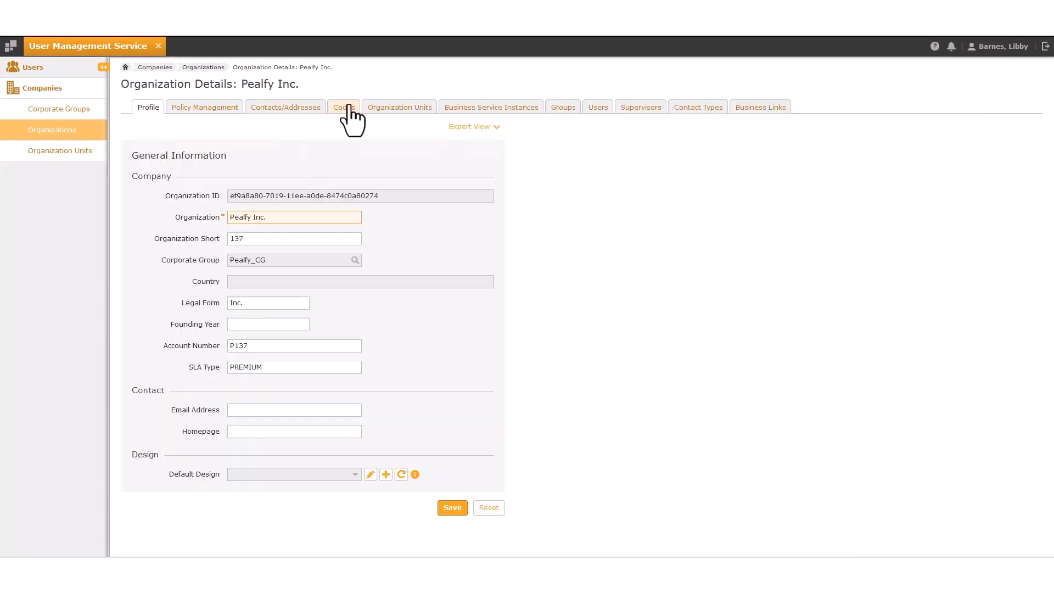
left_click(348, 107)
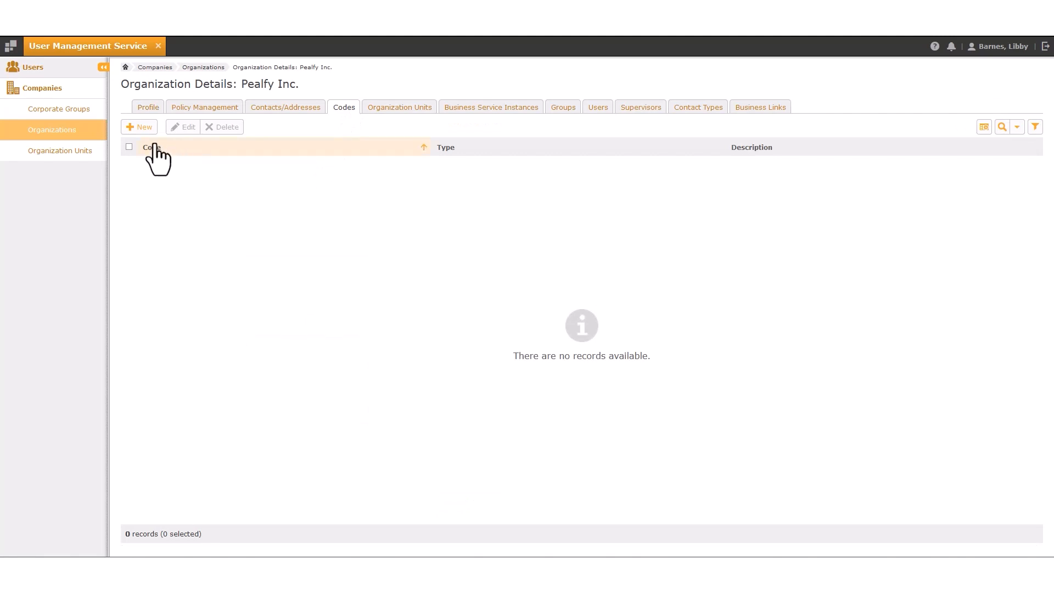
Create a new organization code of type MTGROUP with value 137.
left_click(144, 129)
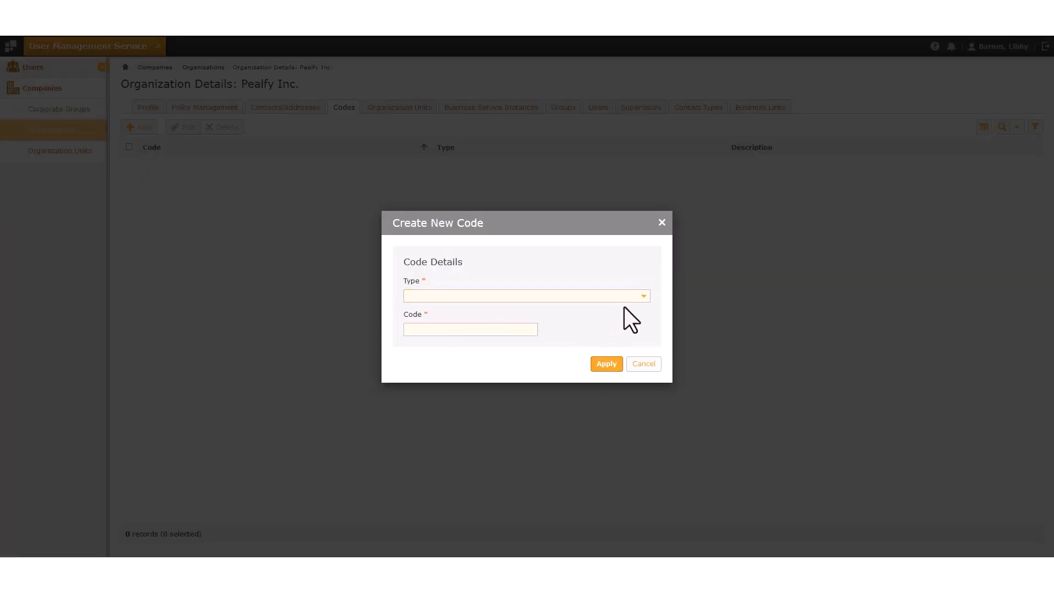
left_click(643, 300)
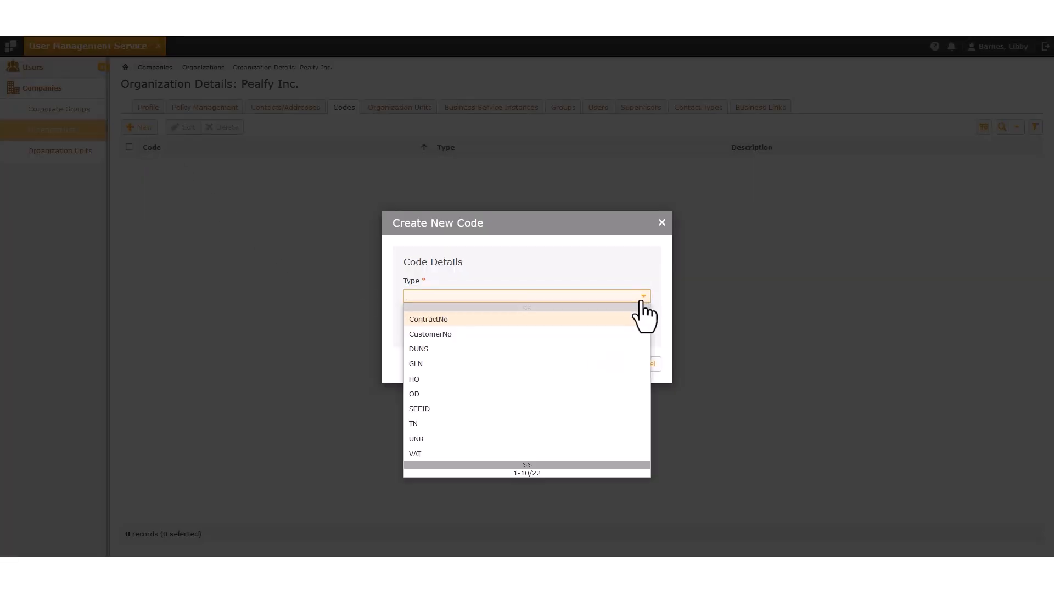
key("Down")
key("Down")
key("Down")
key("Down")
key("Down")
key("Down")
key("Down")
key("Down")
key("Down")
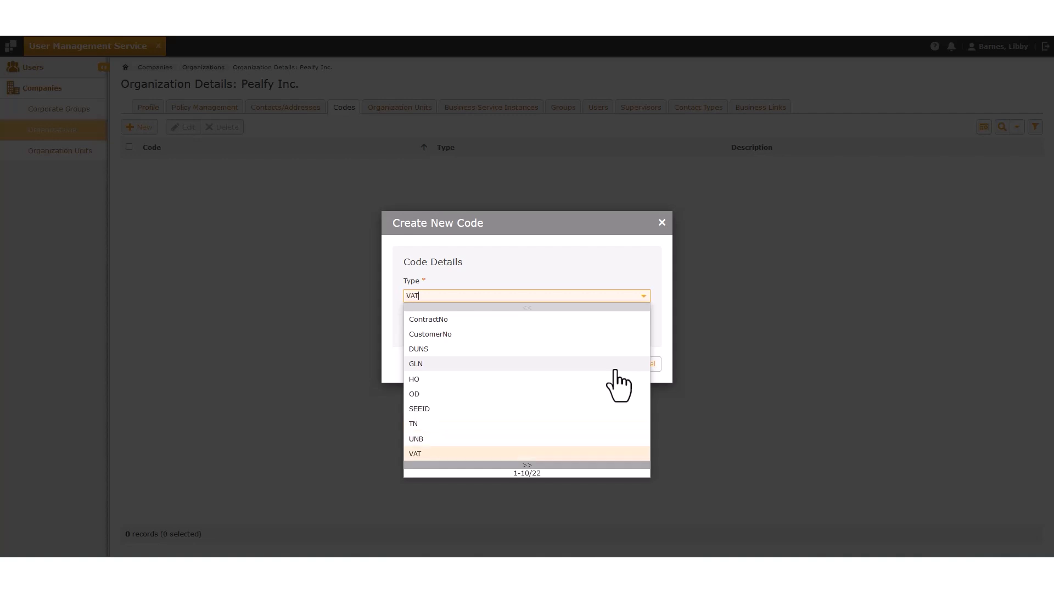
key("Down")
left_click(591, 336)
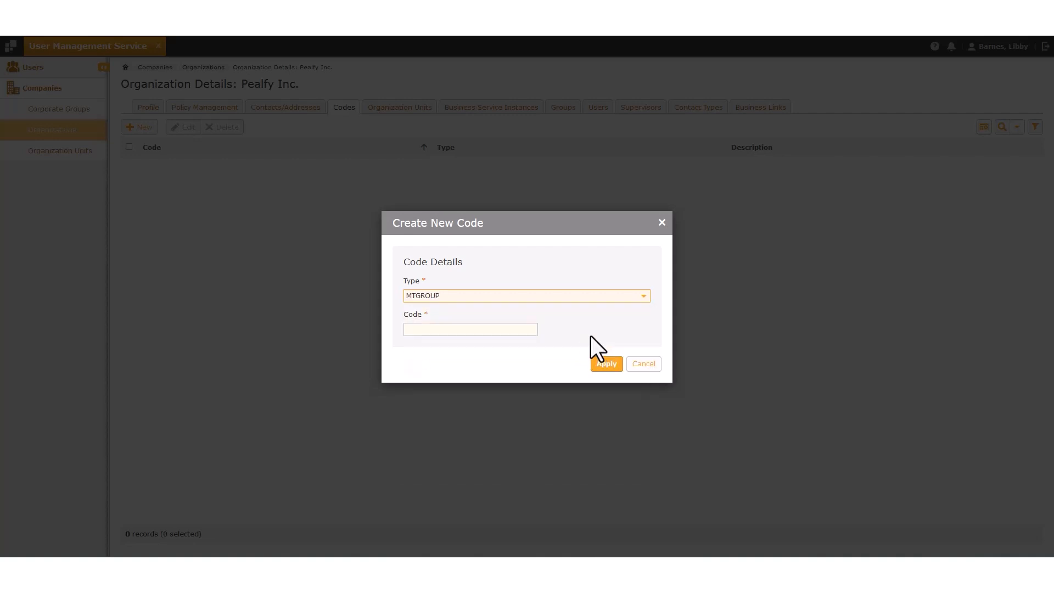
left_click(522, 329)
type("1")
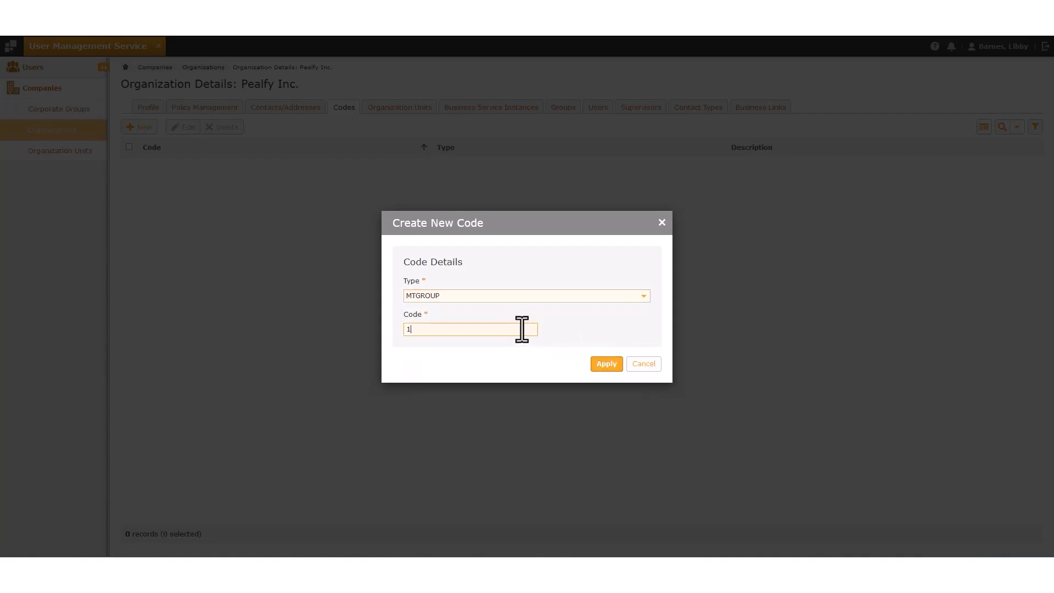
type("37")
left_click(596, 365)
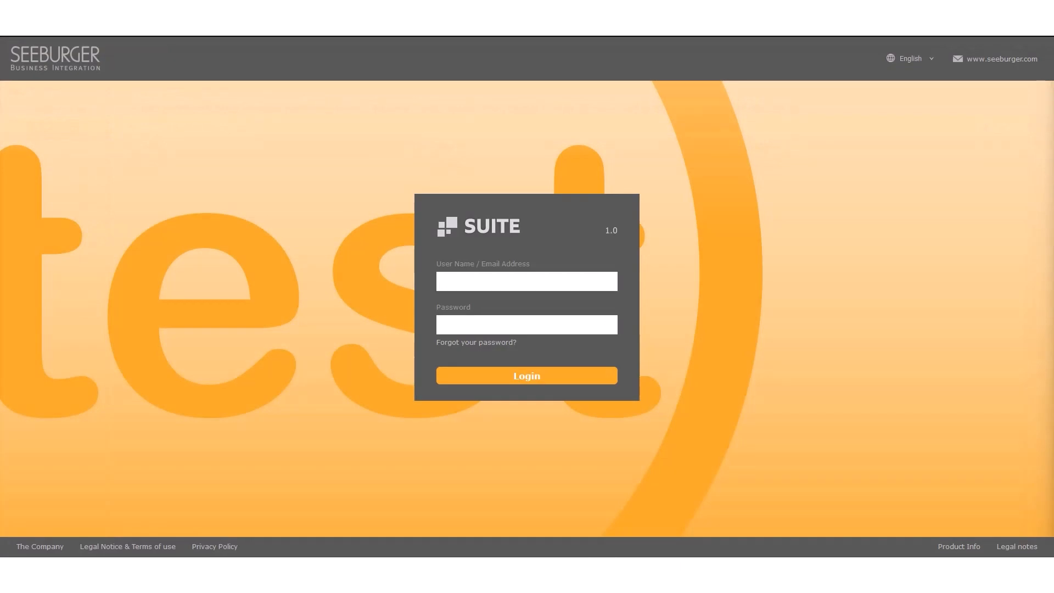
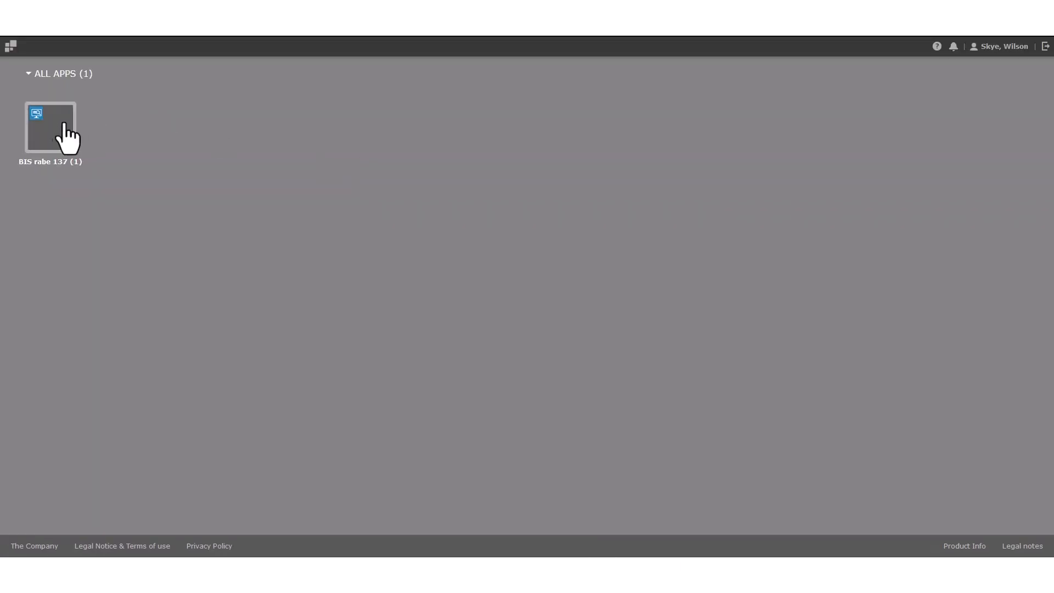
Log in with the new user's e-mail and run an Advanced Search in BIS rabe 137 Message Tracking.
left_click(55, 140)
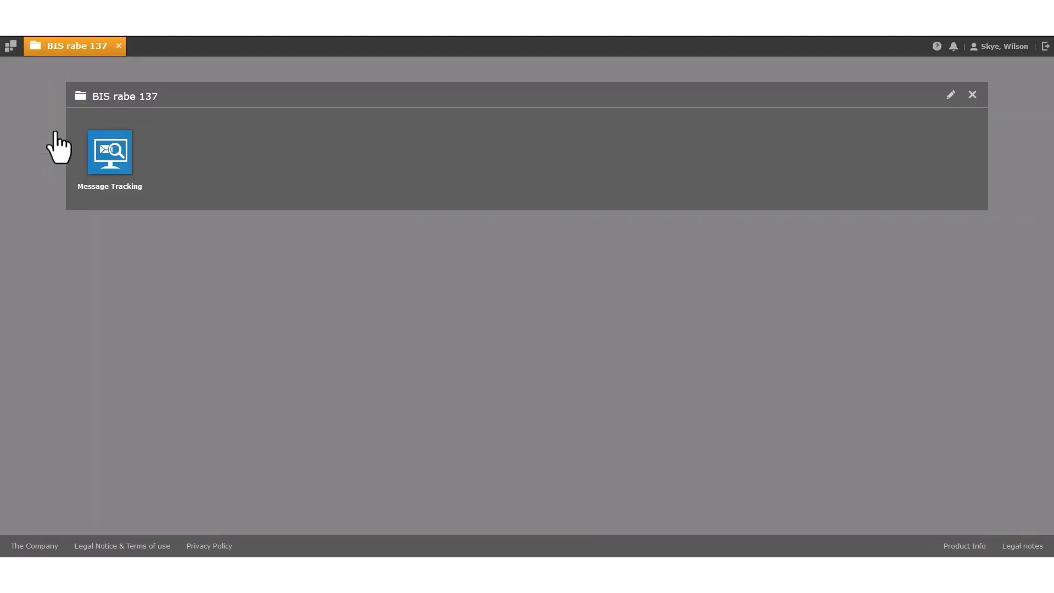
left_click(108, 165)
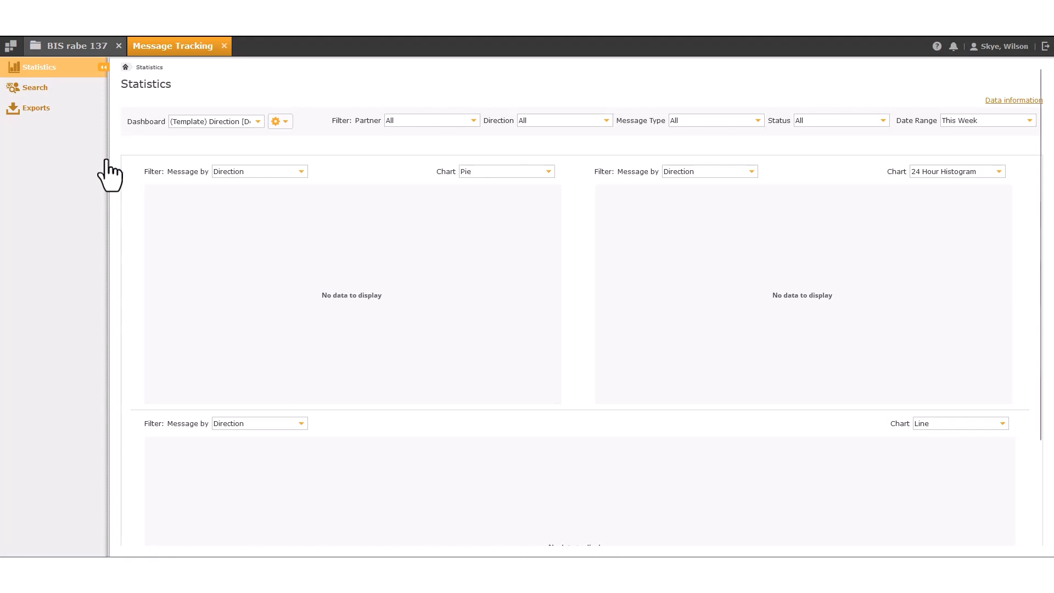
left_click(74, 88)
left_click(87, 104)
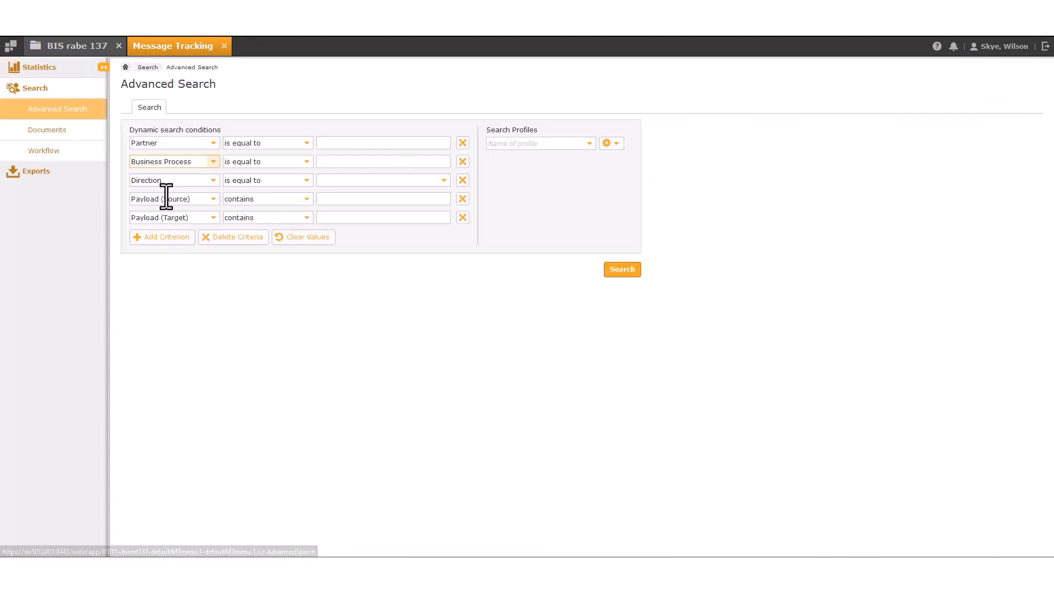
left_click(622, 270)
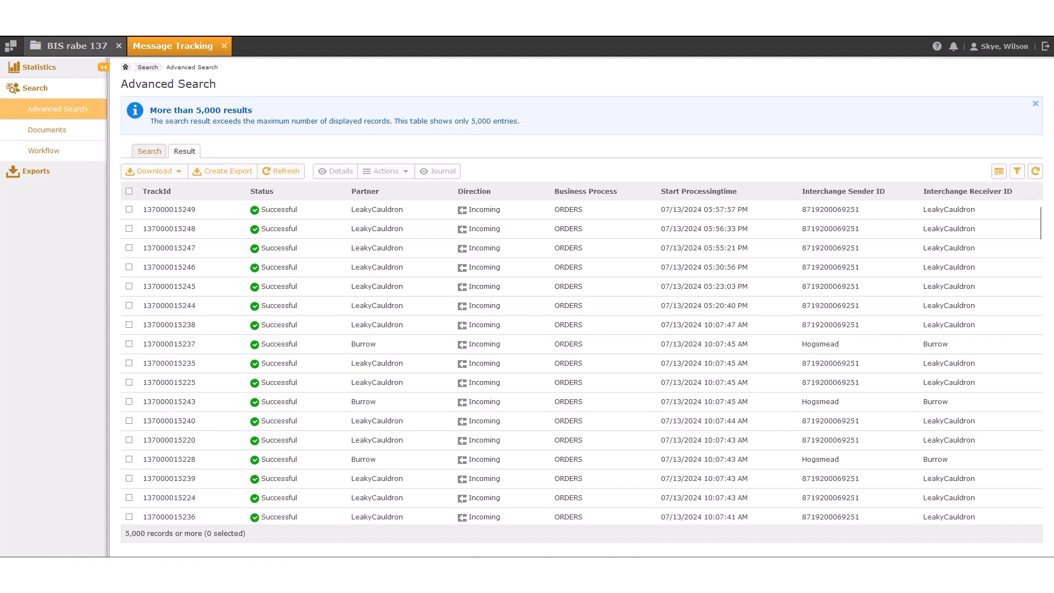
Show the message Statistics charts for the This Month date range.
left_click(80, 70)
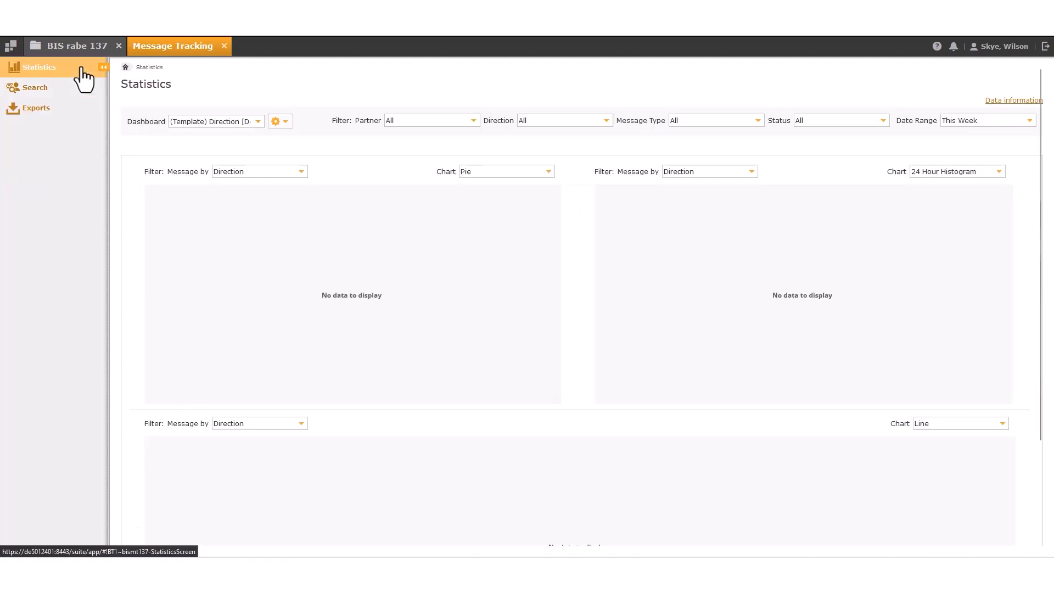
left_click(1029, 120)
left_click(1017, 160)
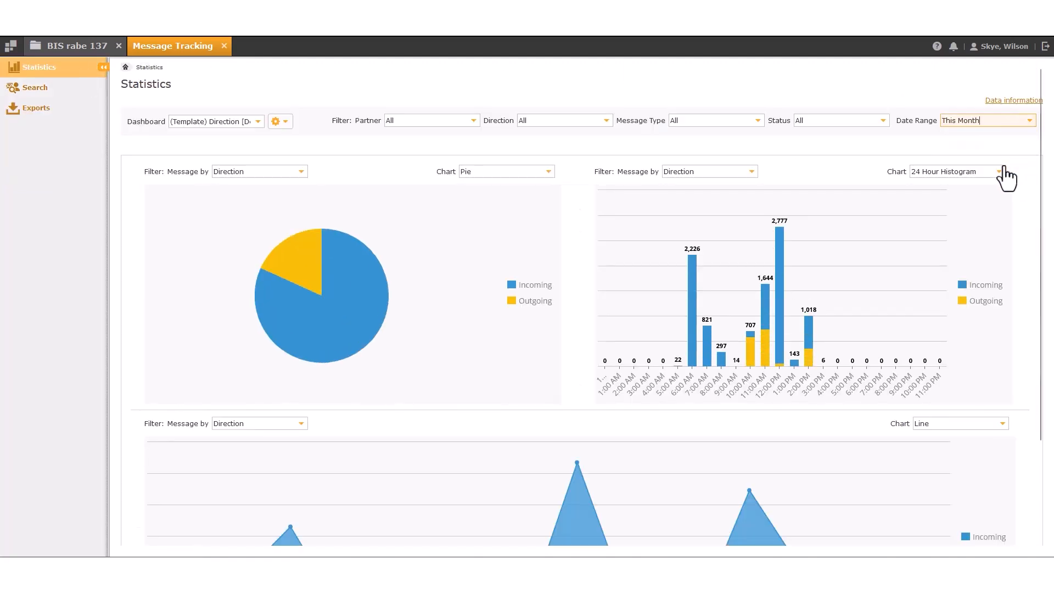